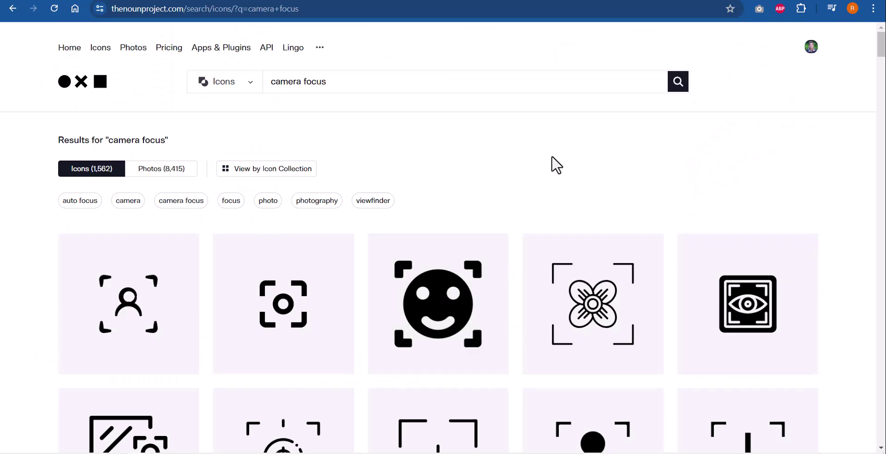
# - Download the free crosshair camera focus icon from Noun Project as an SVG file
pyautogui.click(281, 83)
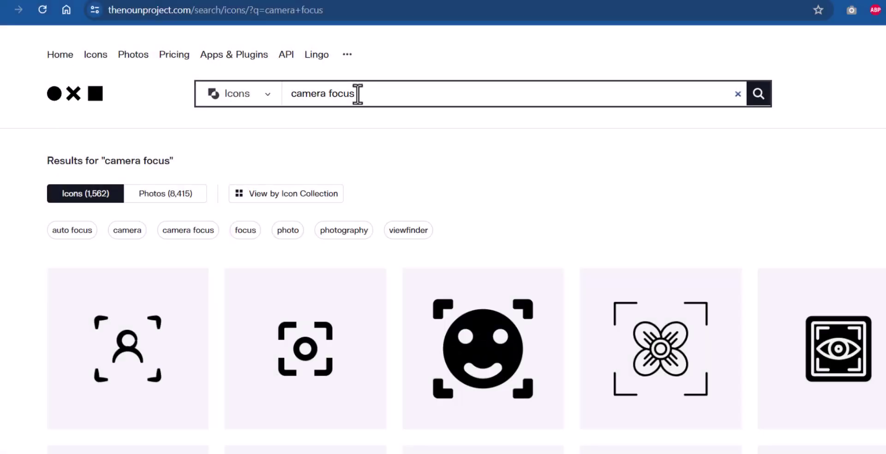
pyautogui.scroll(-7, 657, 261)
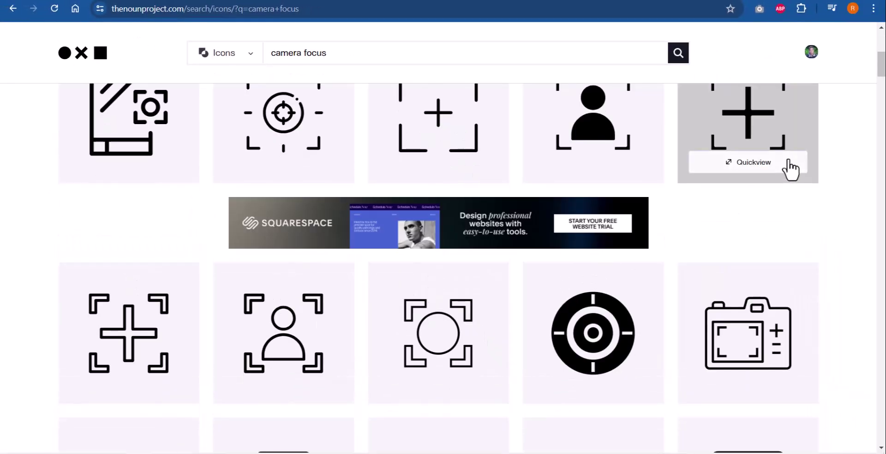
pyautogui.scroll(-5, 740, 253)
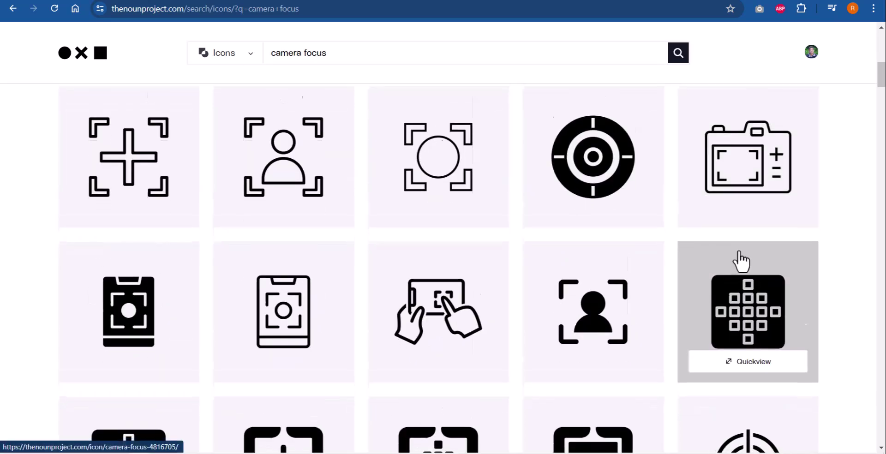
pyautogui.scroll(3, 485, 237)
pyautogui.click(416, 255)
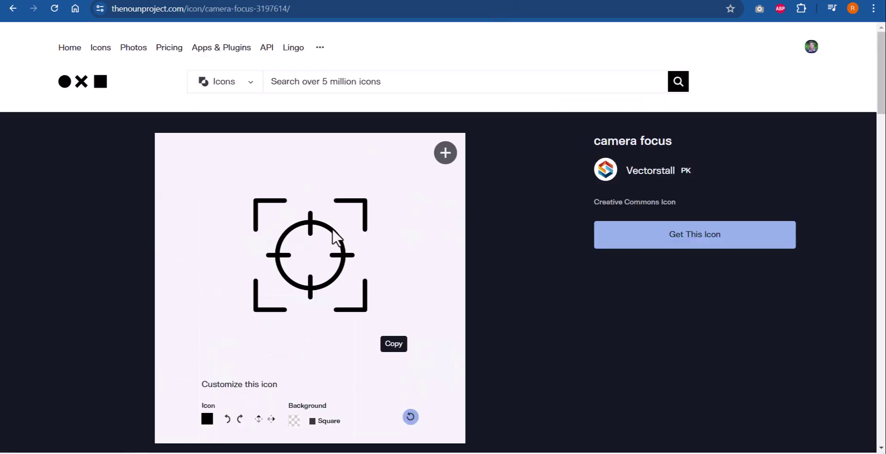
pyautogui.click(696, 243)
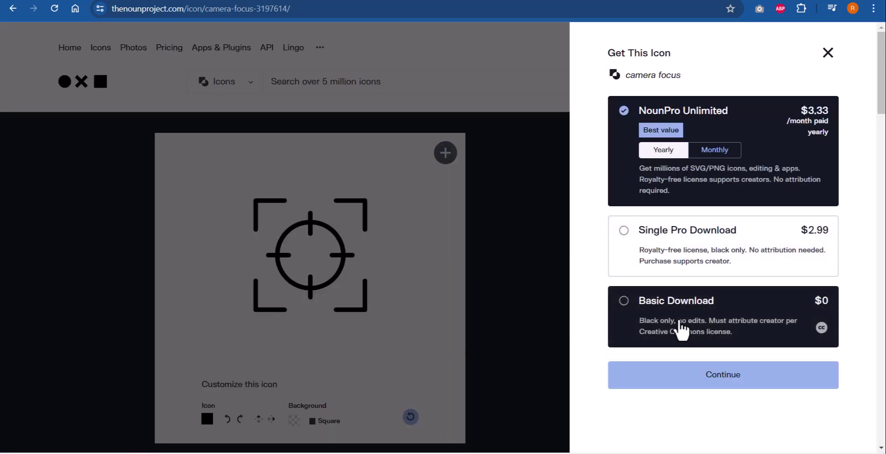
pyautogui.click(681, 328)
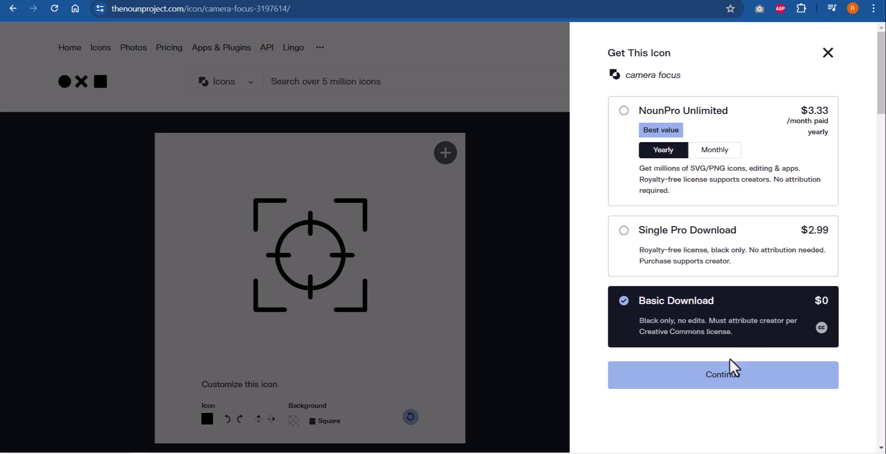
pyautogui.click(728, 381)
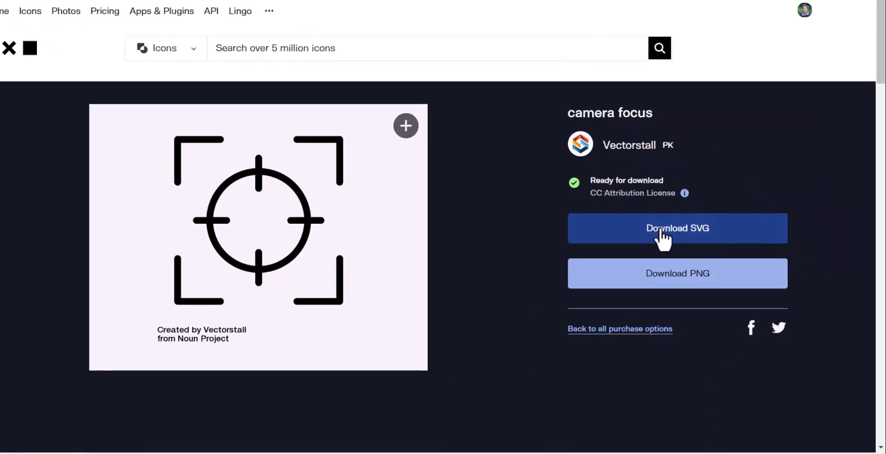
pyautogui.click(662, 232)
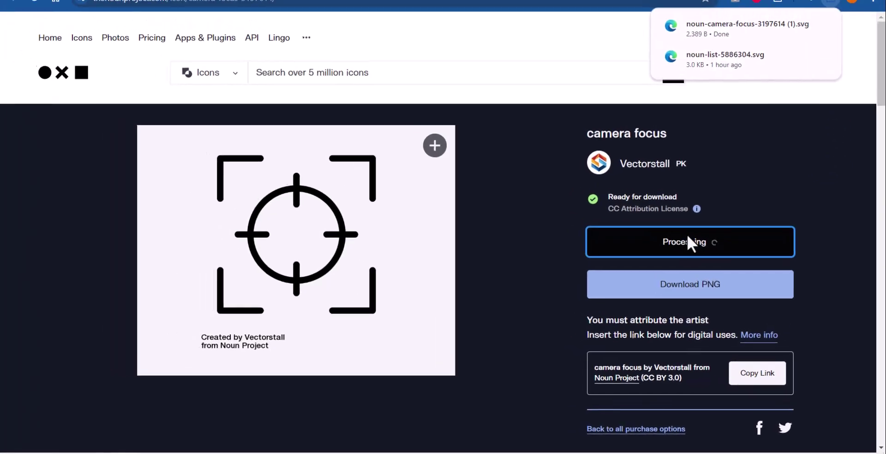
# - Copy the downloaded noun-camera-focus-3197614 (1).svg file from the Downloads folder
pyautogui.click(801, 36)
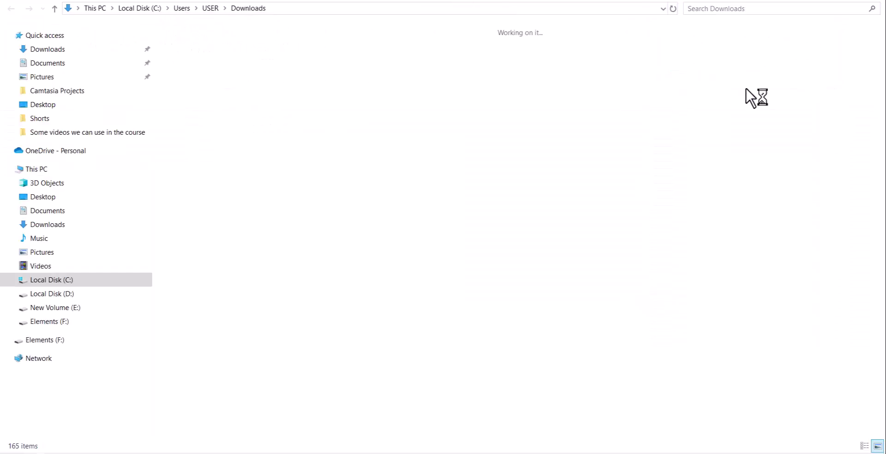
pyautogui.rightClick(193, 84)
pyautogui.click(220, 334)
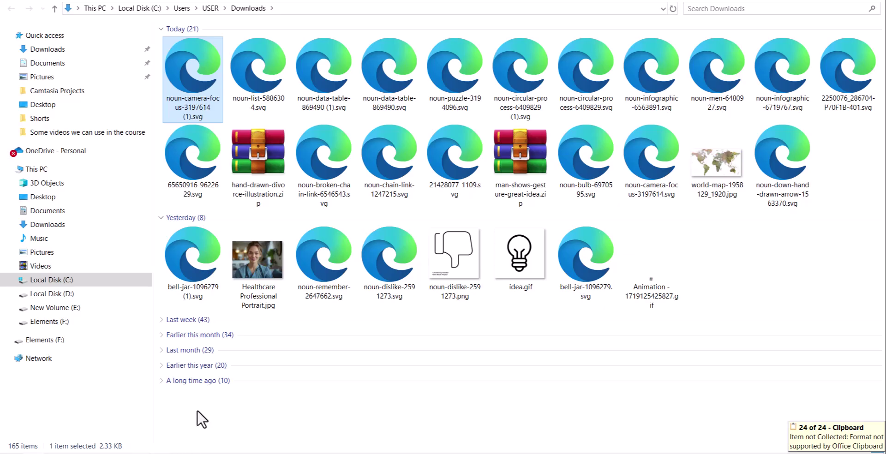
# - Paste the camera focus SVG onto the world map slide and place it on Africa
pyautogui.hotkey('alt', 'Tab')
pyautogui.rightClick(207, 220)
pyautogui.click(233, 264)
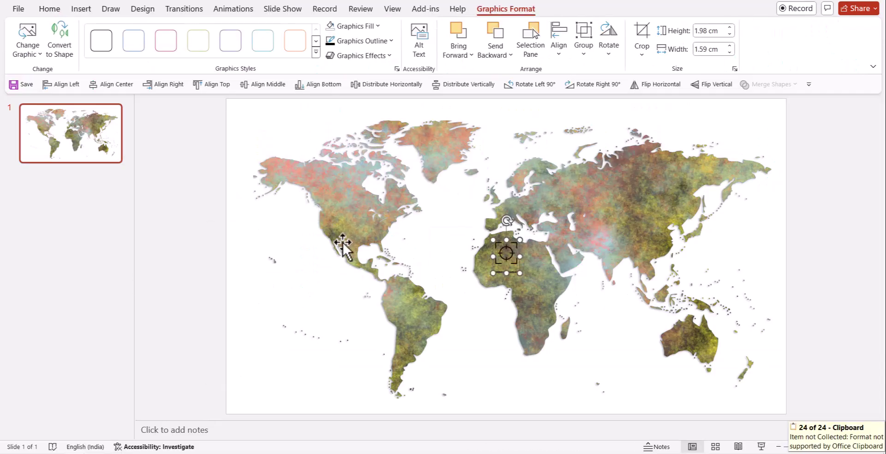
pyautogui.moveTo(332, 265); pyautogui.dragTo(494, 270)
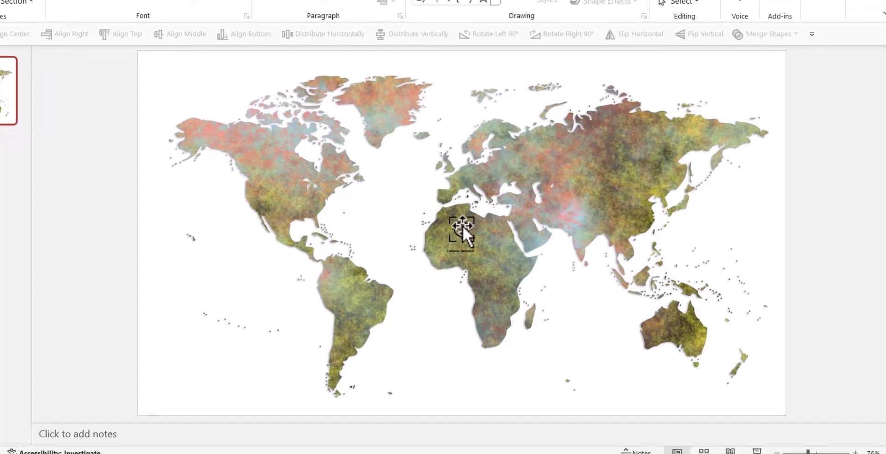
# - Lock the world map picture in place
pyautogui.click(463, 226)
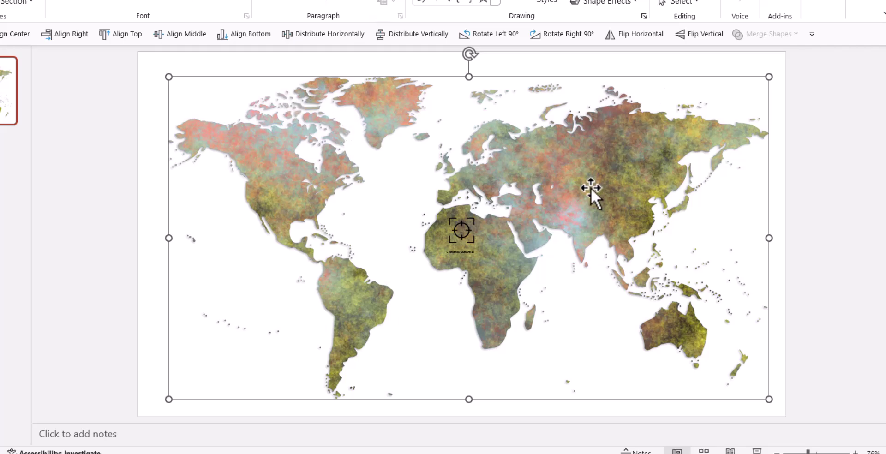
pyautogui.rightClick(526, 150)
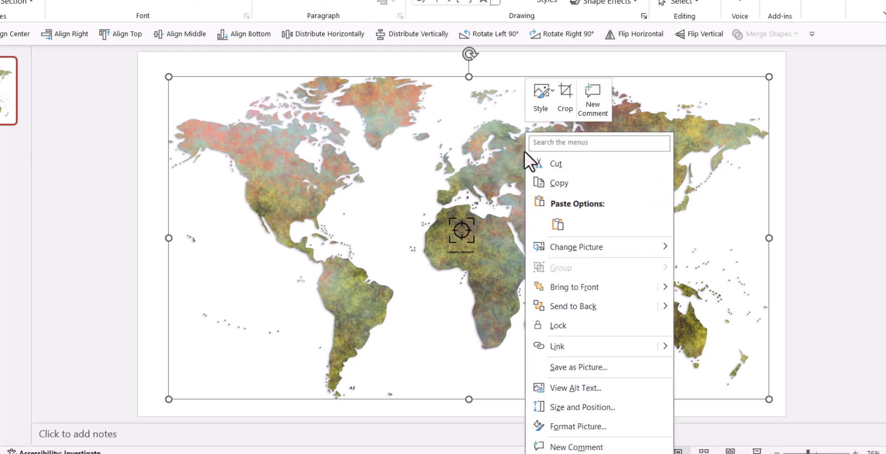
pyautogui.click(558, 326)
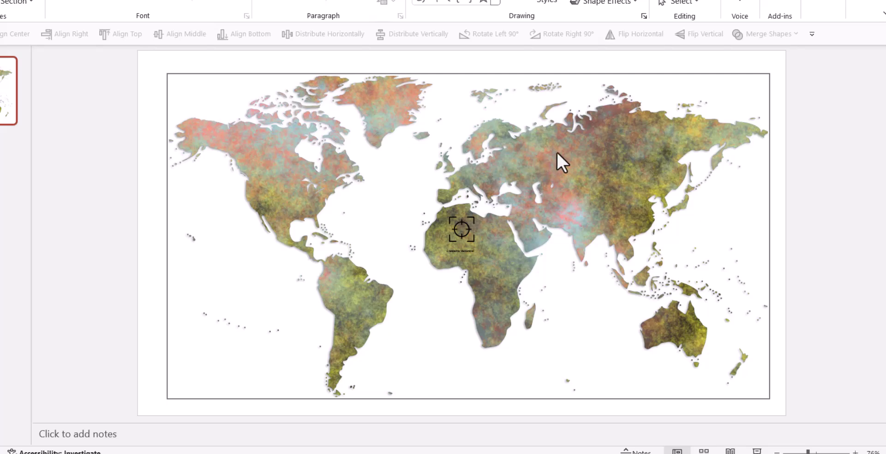
# - Enlarge the icon, move it over the North Atlantic and convert it to shapes
pyautogui.click(467, 225)
pyautogui.moveTo(479, 254); pyautogui.dragTo(567, 365)
pyautogui.moveTo(525, 251); pyautogui.dragTo(446, 168)
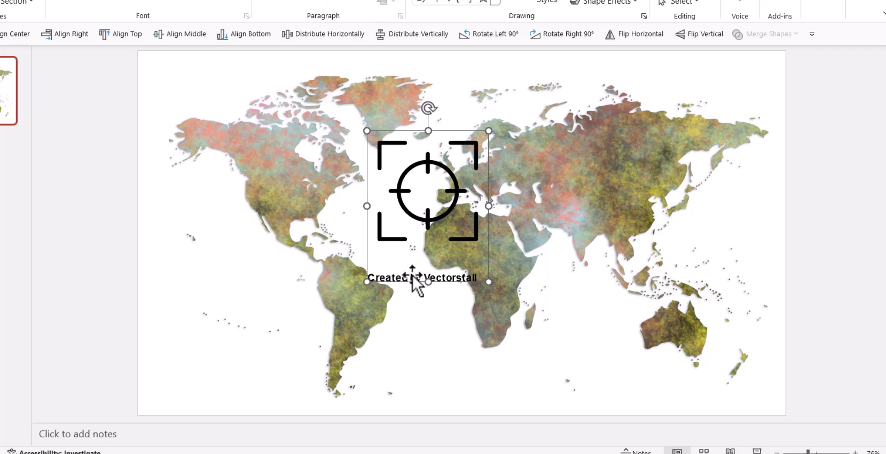
pyautogui.rightClick(442, 167)
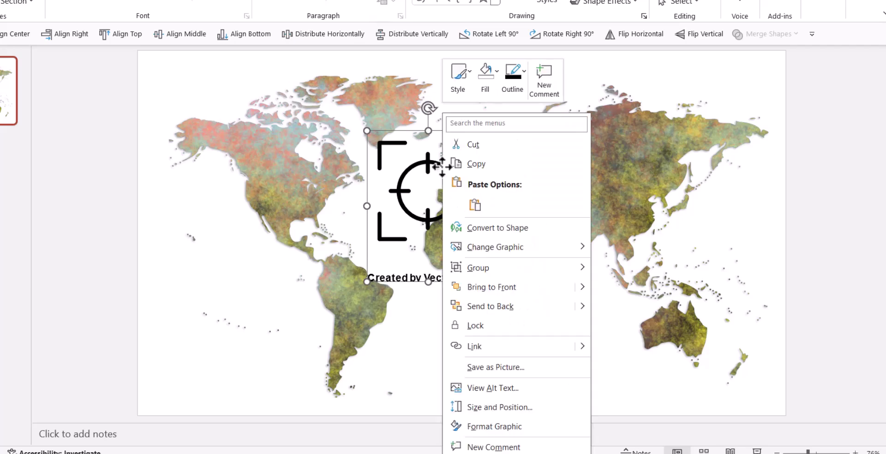
pyautogui.click(490, 228)
# - Delete the credit text, group the icon pieces, shrink to half size over North America
pyautogui.click(535, 330)
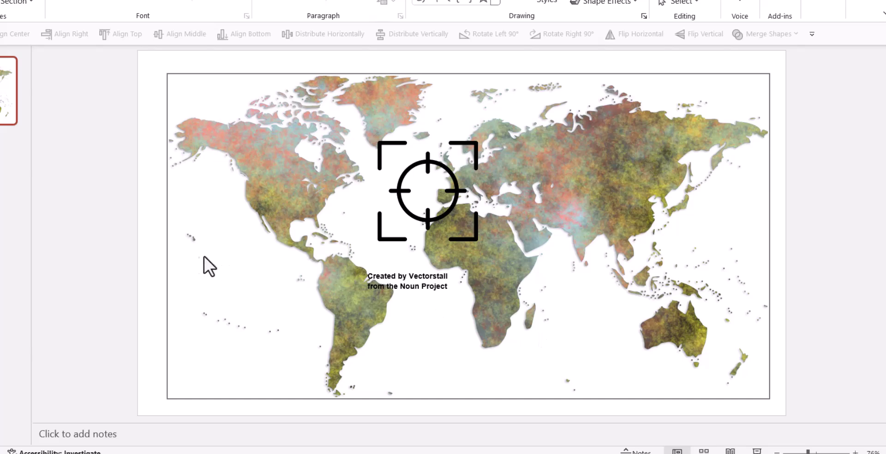
pyautogui.press('Tab')
pyautogui.press('Delete')
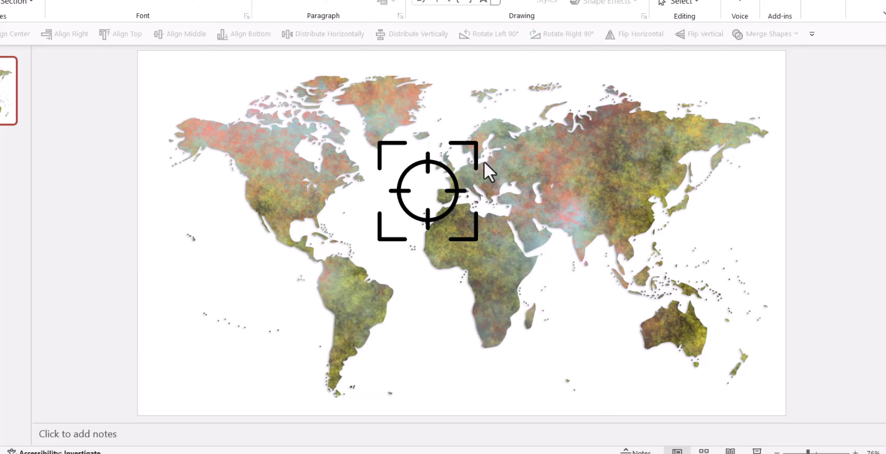
pyautogui.moveTo(831, 319); pyautogui.dragTo(217, 76)
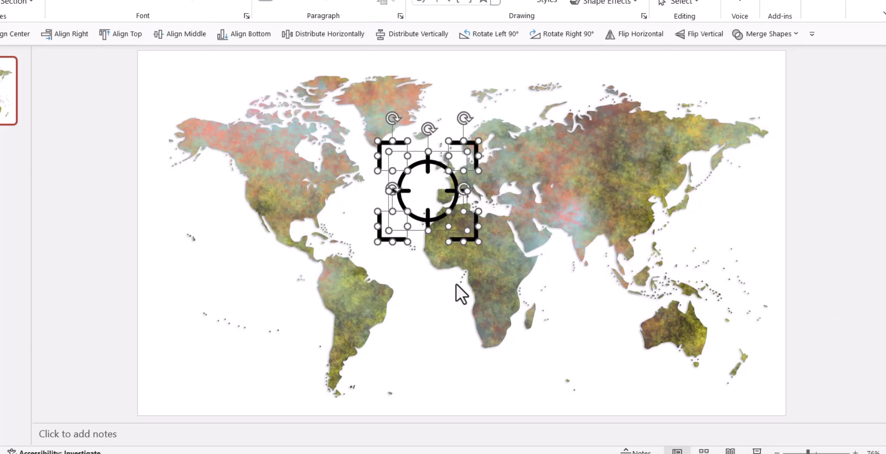
pyautogui.hotkey('ctrl', 'g')
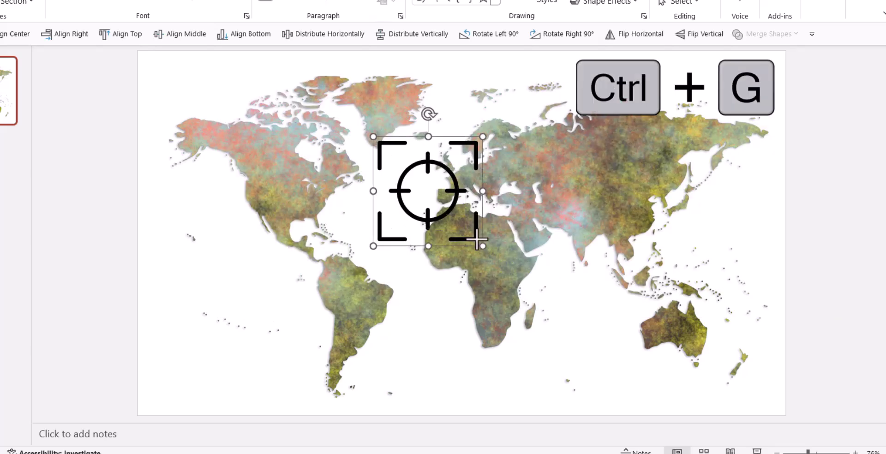
pyautogui.moveTo(478, 240); pyautogui.dragTo(428, 190)
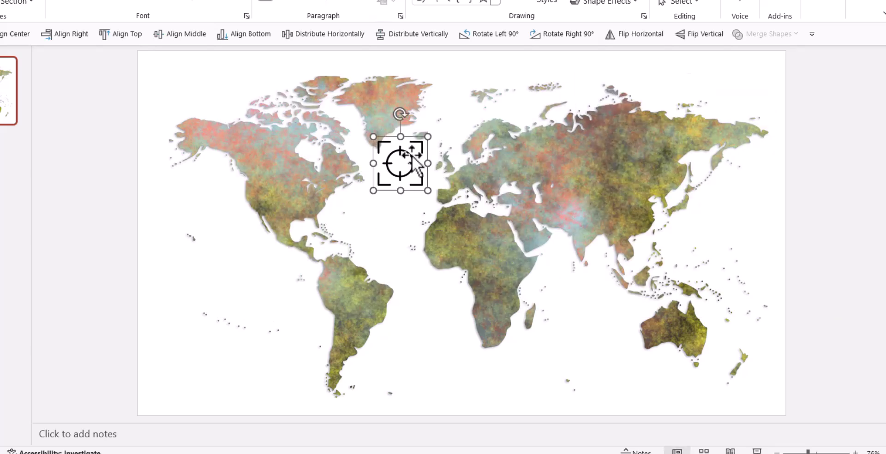
pyautogui.moveTo(414, 155); pyautogui.dragTo(294, 173)
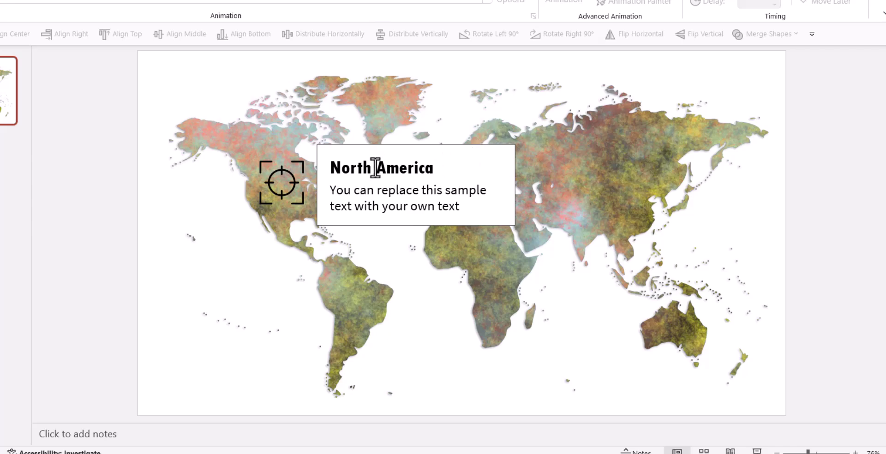
# - Check the text of the 'North America' callout label beside the crosshair
pyautogui.click(376, 165)
pyautogui.click(378, 196)
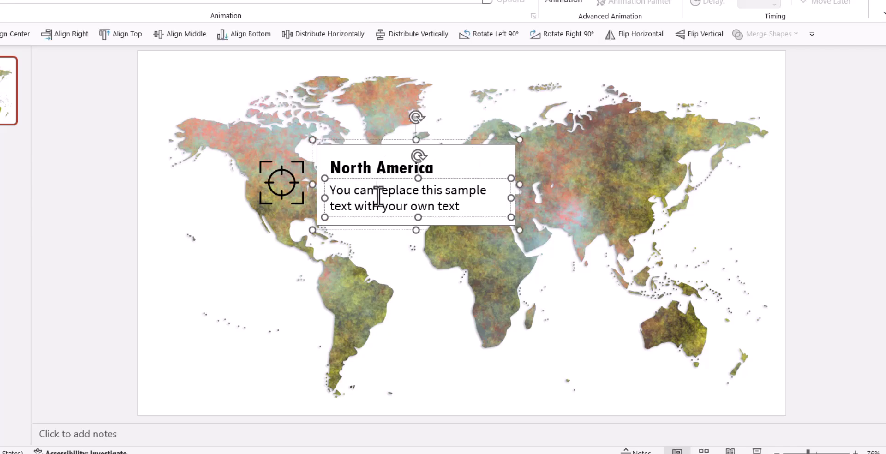
pyautogui.click(799, 215)
pyautogui.click(498, 155)
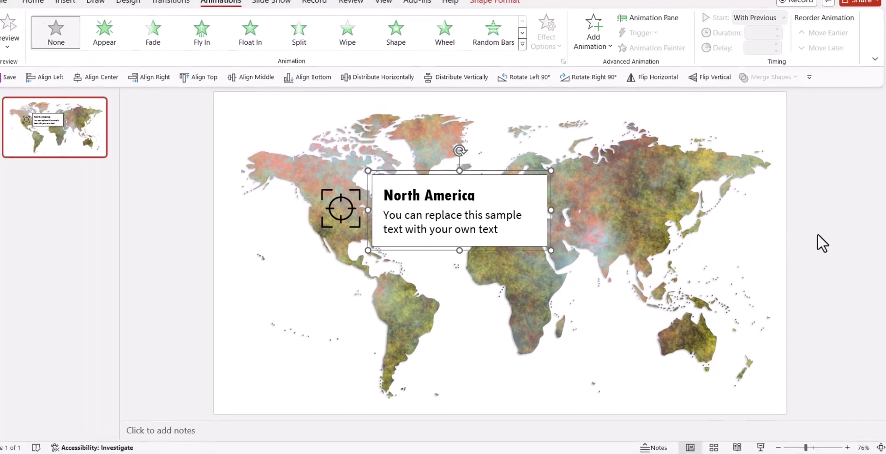
pyautogui.click(805, 222)
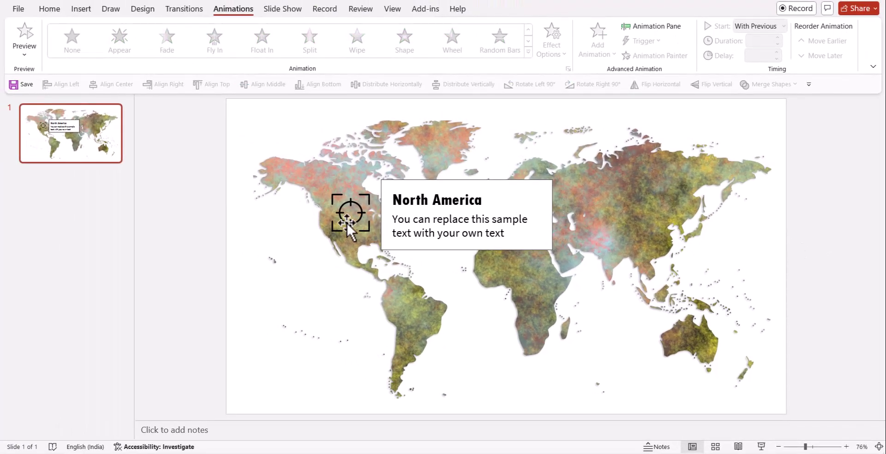
# - Give the crosshair a Pulse and the label a Float In starting With Previous
pyautogui.click(353, 204)
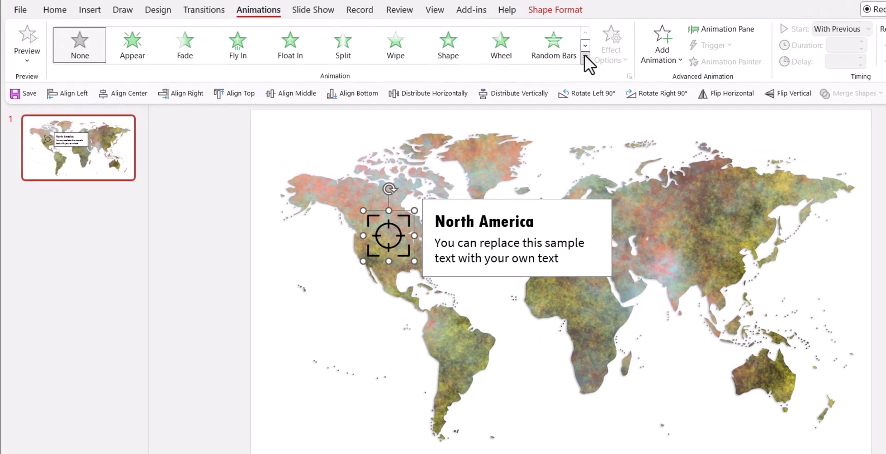
pyautogui.click(529, 52)
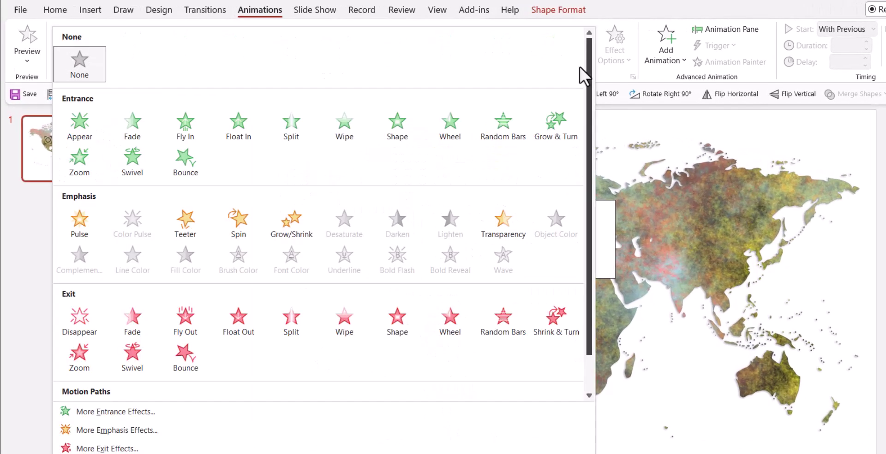
pyautogui.click(84, 229)
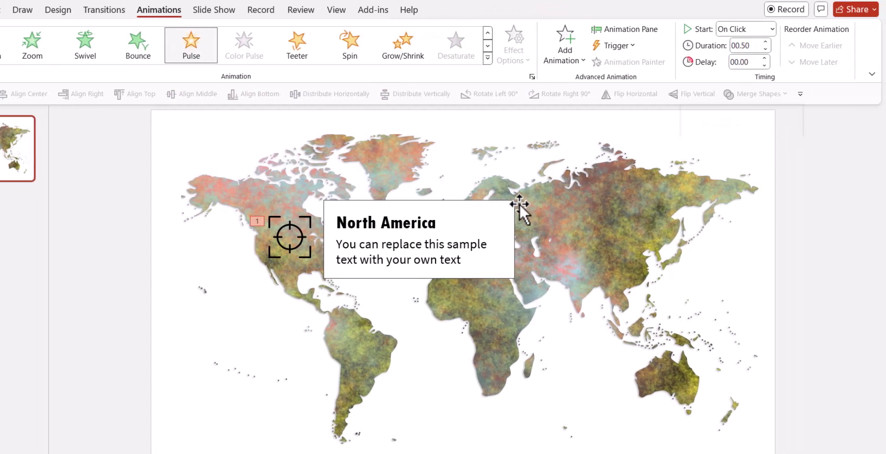
pyautogui.click(506, 209)
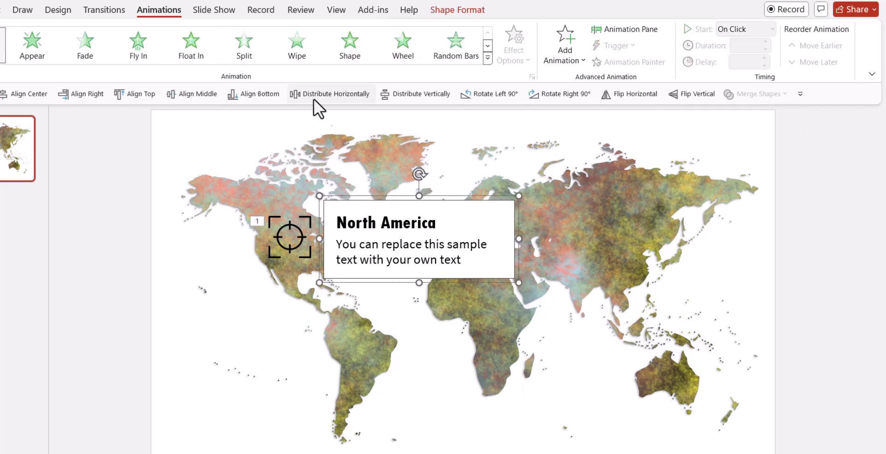
pyautogui.click(183, 55)
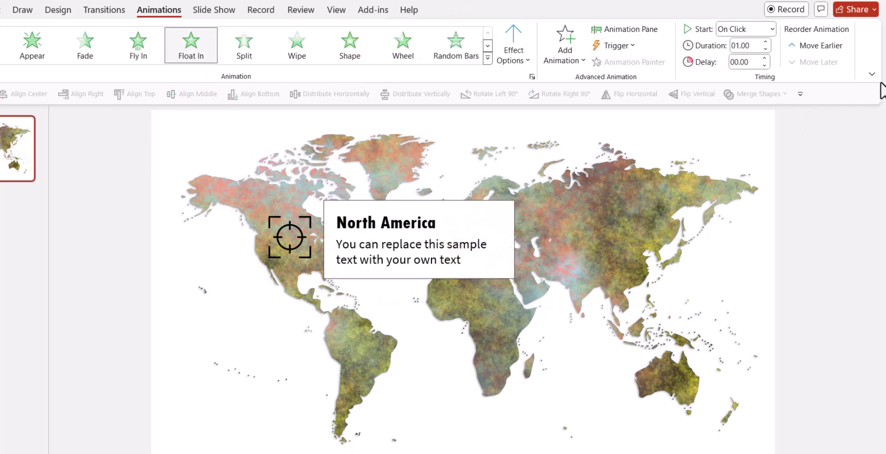
pyautogui.click(743, 27)
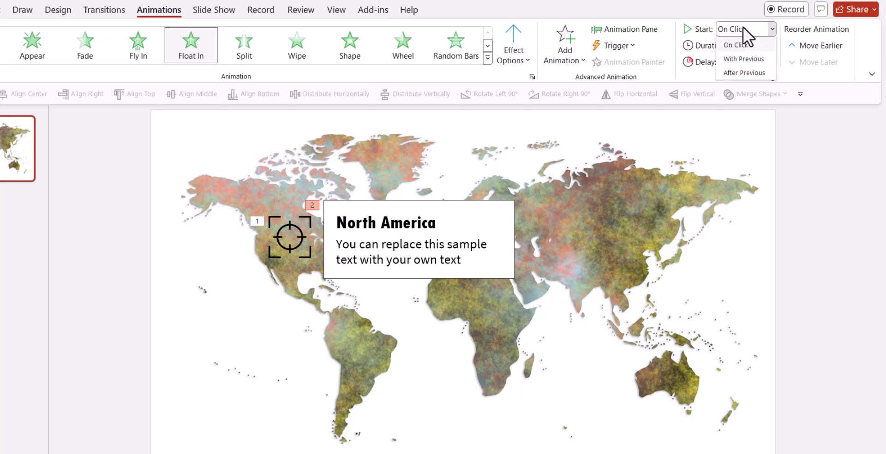
pyautogui.click(752, 59)
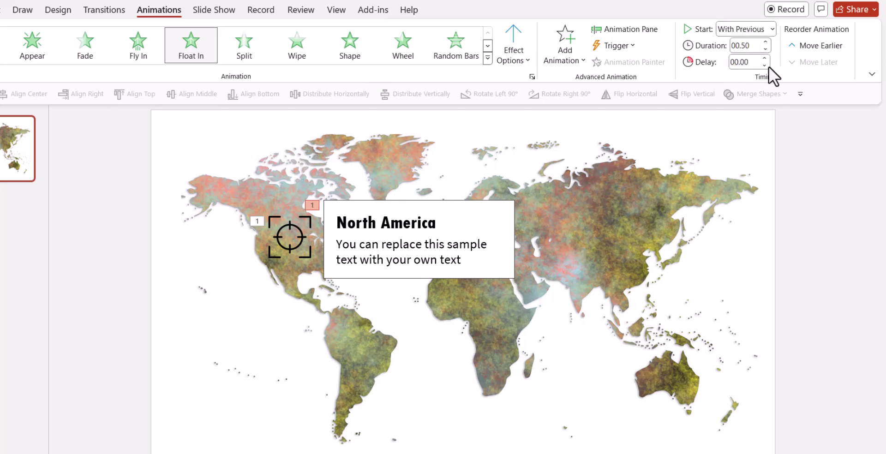
# - Set the crosshair's Pulse to start With Previous and duplicate slide 1
pyautogui.click(644, 32)
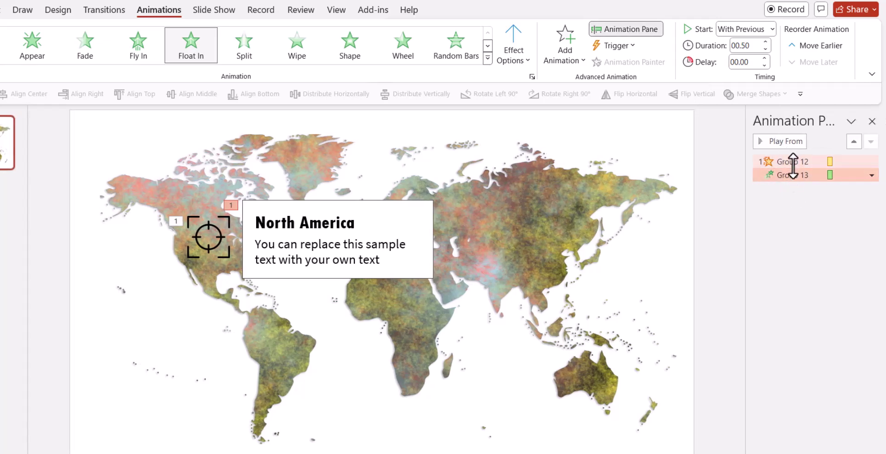
pyautogui.click(792, 162)
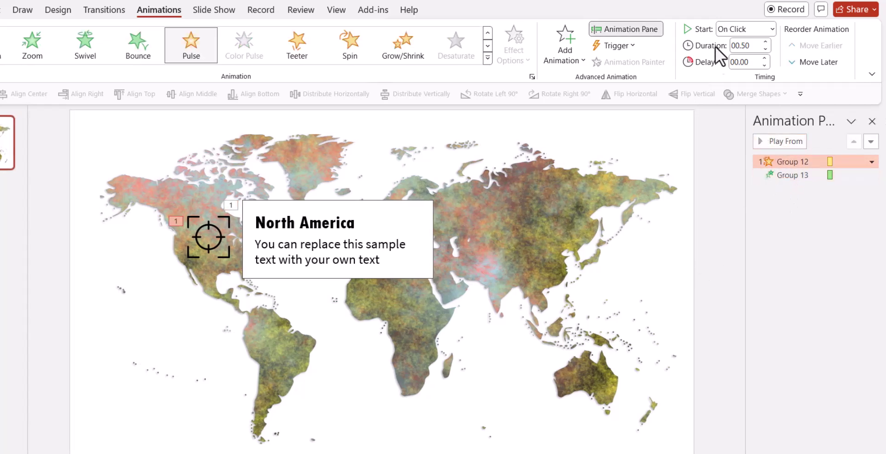
pyautogui.click(731, 30)
pyautogui.click(729, 59)
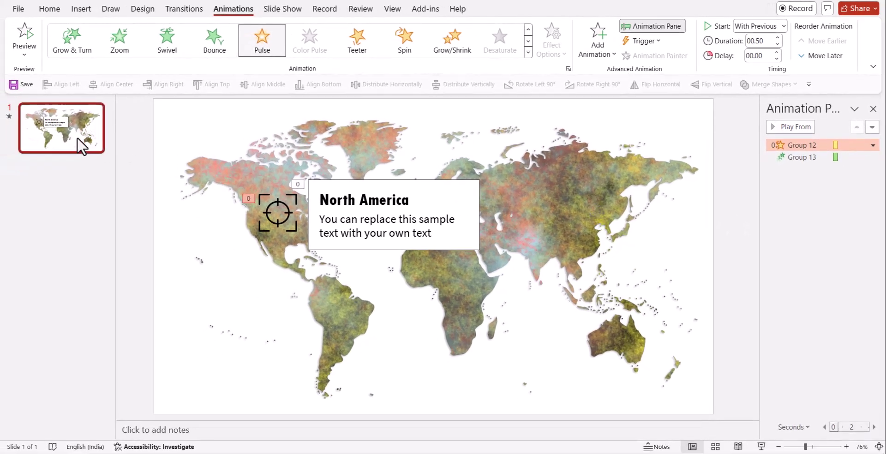
pyautogui.rightClick(82, 146)
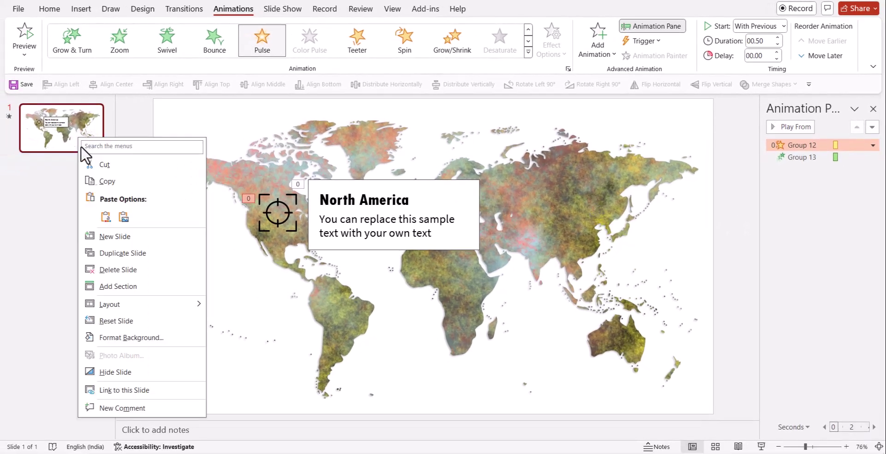
pyautogui.click(120, 197)
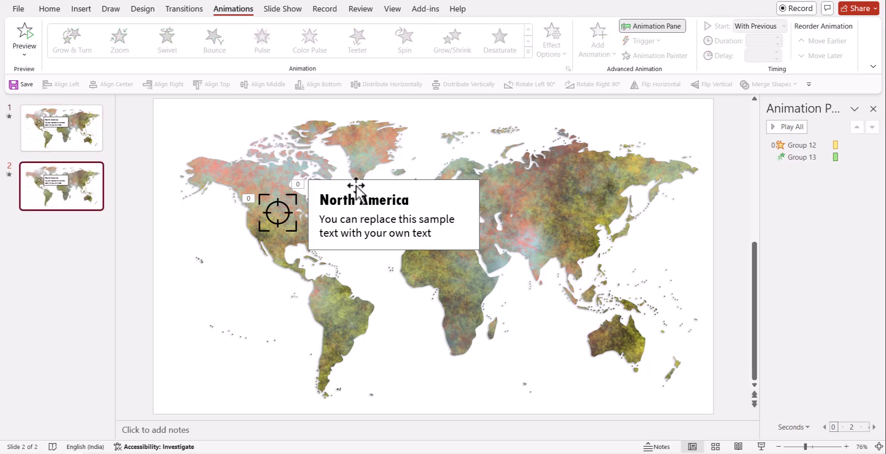
# - Move the crosshair and label box onto South America on slide 2
pyautogui.click(282, 203)
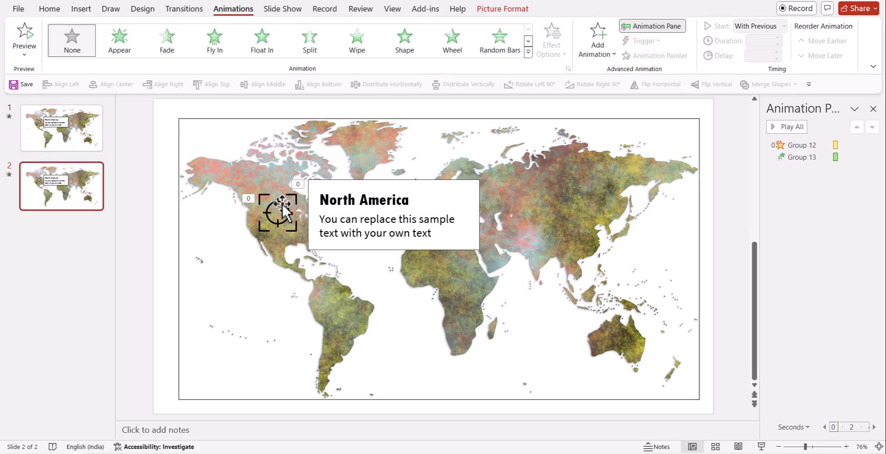
pyautogui.click(281, 204)
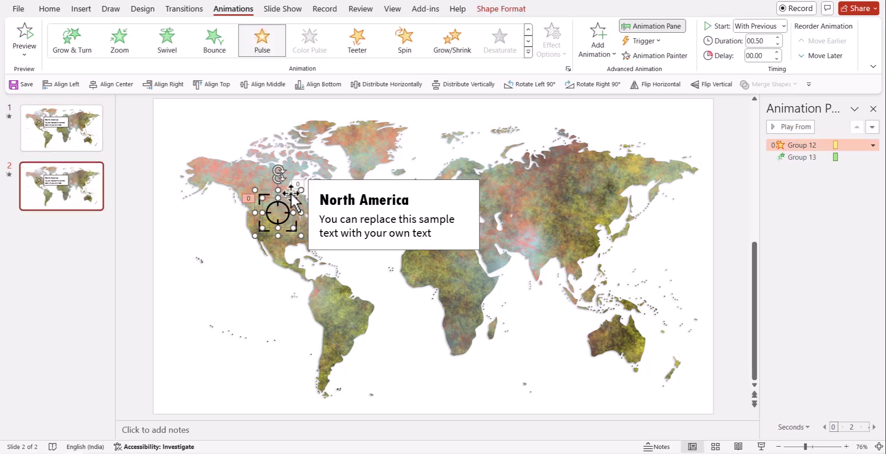
pyautogui.moveTo(292, 194); pyautogui.dragTo(360, 297)
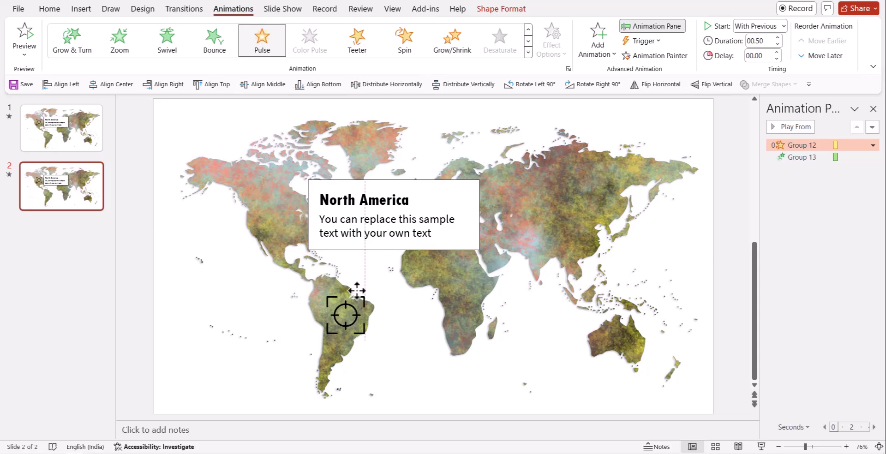
pyautogui.moveTo(431, 188); pyautogui.dragTo(498, 289)
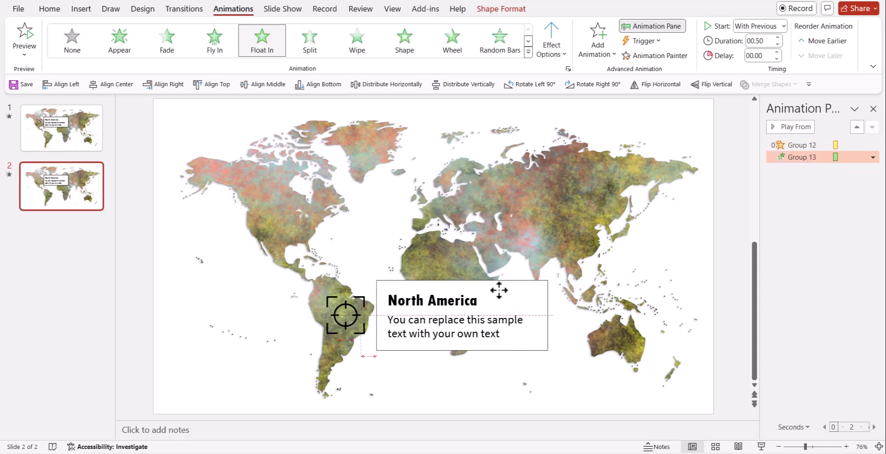
# - Duplicate slide 2, move crosshair and label to Australia, retitle heading 'Australia'
pyautogui.rightClick(44, 171)
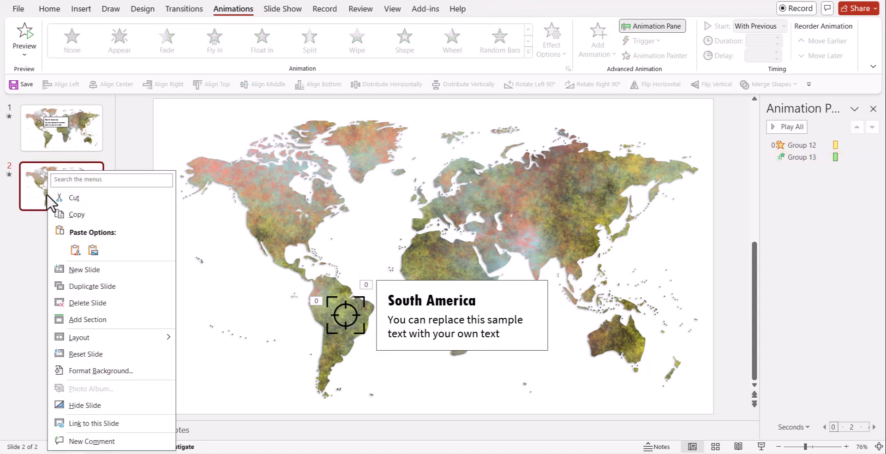
pyautogui.click(79, 284)
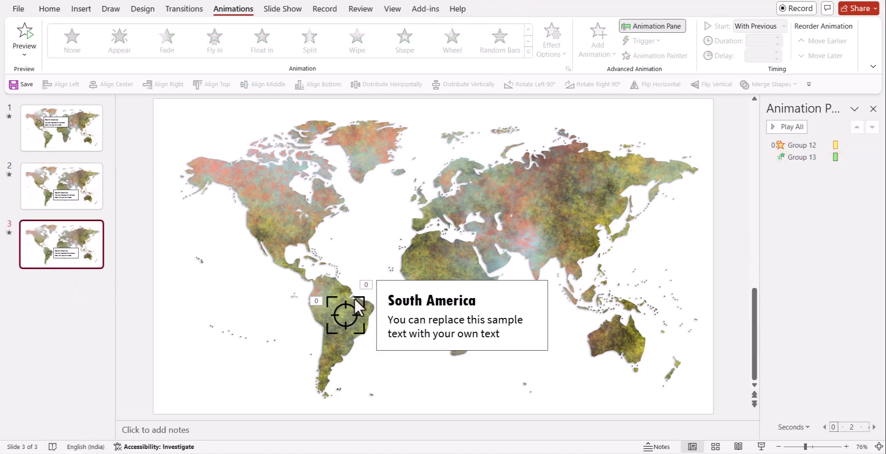
pyautogui.moveTo(360, 307); pyautogui.dragTo(632, 318)
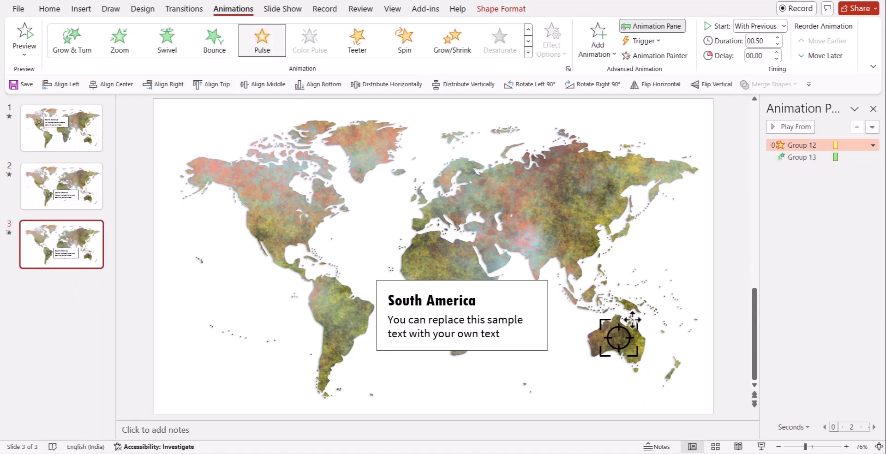
pyautogui.moveTo(493, 283); pyautogui.dragTo(537, 313)
pyautogui.moveTo(432, 331); pyautogui.dragTo(525, 330)
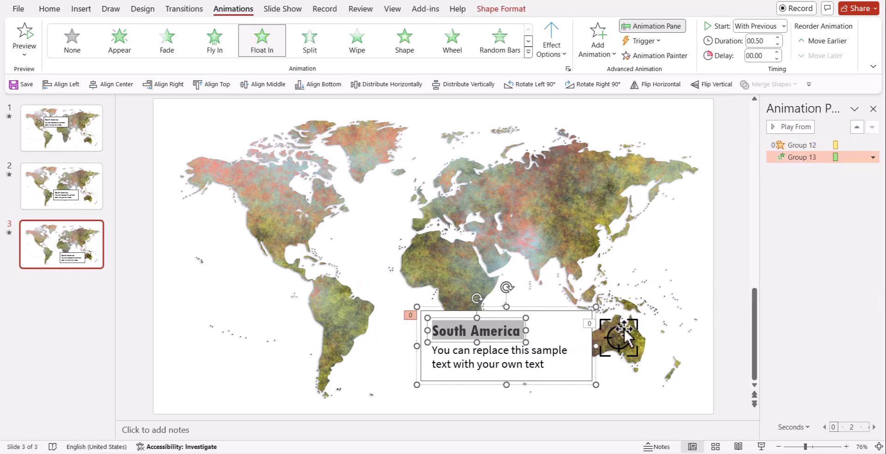
pyautogui.write('Australia')
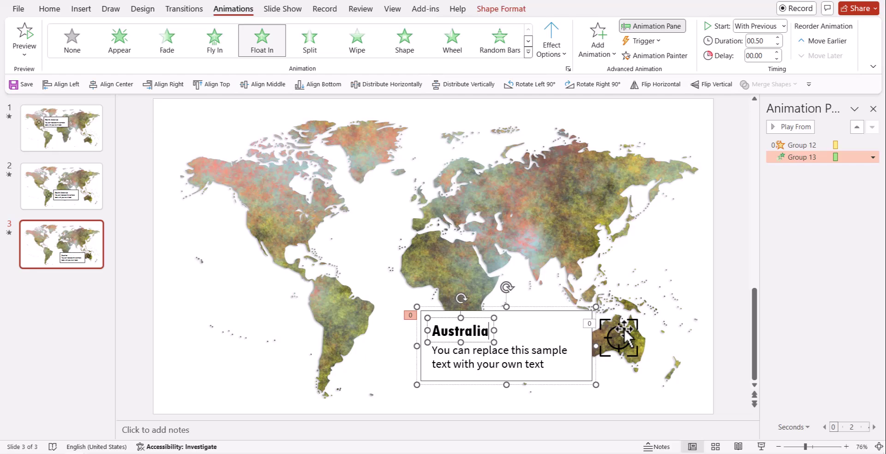
pyautogui.click(728, 289)
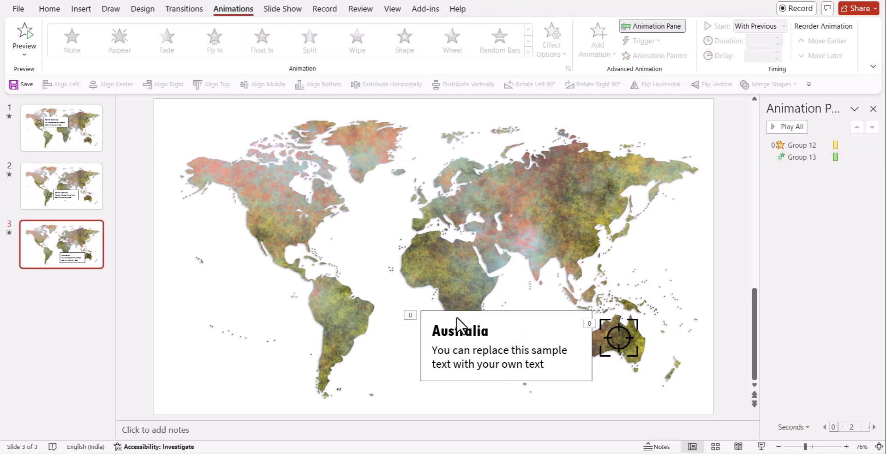
# - Duplicate slide 3 and move the crosshair and label box to central Asia
pyautogui.rightClick(65, 260)
pyautogui.click(115, 93)
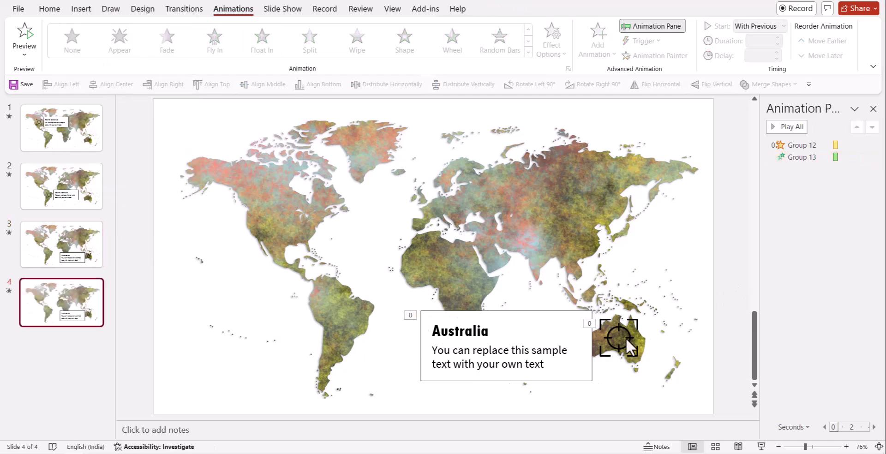
pyautogui.moveTo(630, 344); pyautogui.dragTo(549, 219)
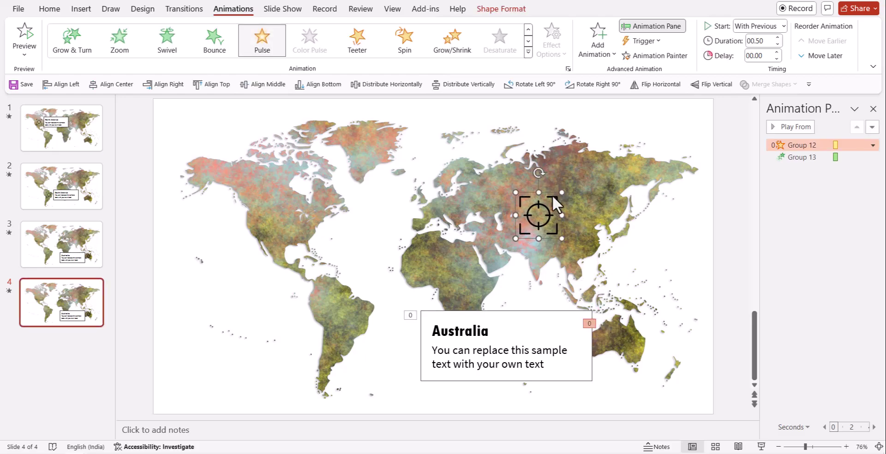
pyautogui.moveTo(537, 311); pyautogui.dragTo(467, 182)
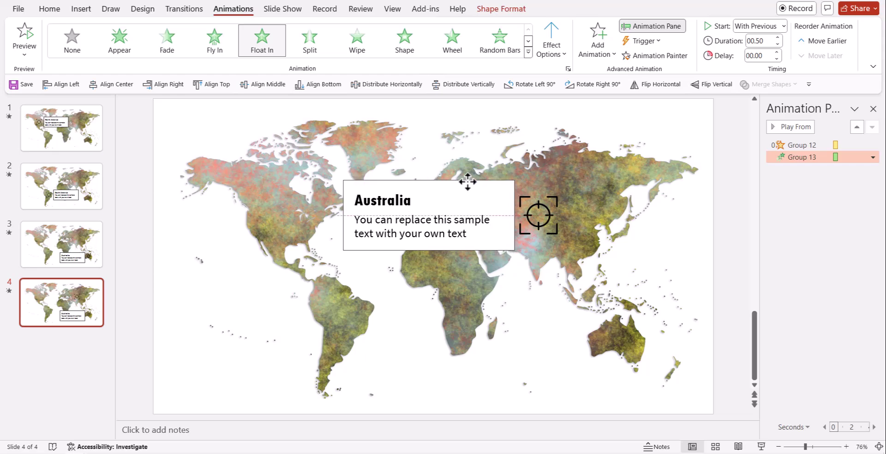
pyautogui.moveTo(468, 182); pyautogui.dragTo(468, 182)
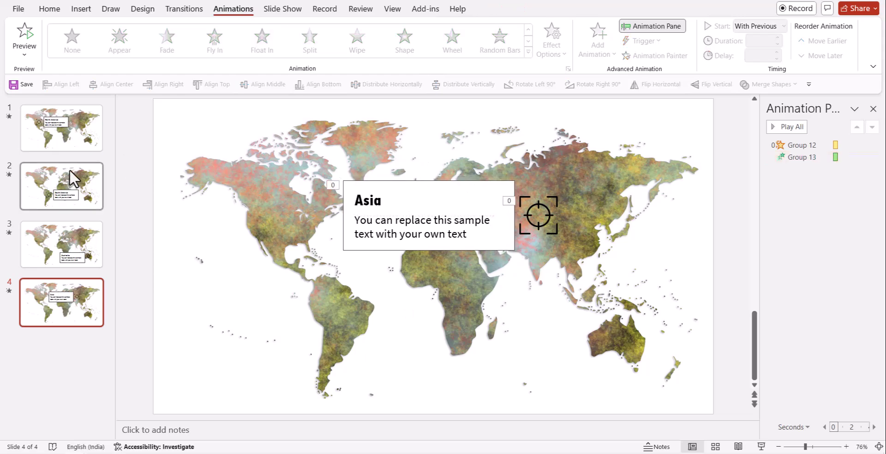
# - Apply a Morph transition with 01.00-second duration to all four slides
pyautogui.click(74, 132)
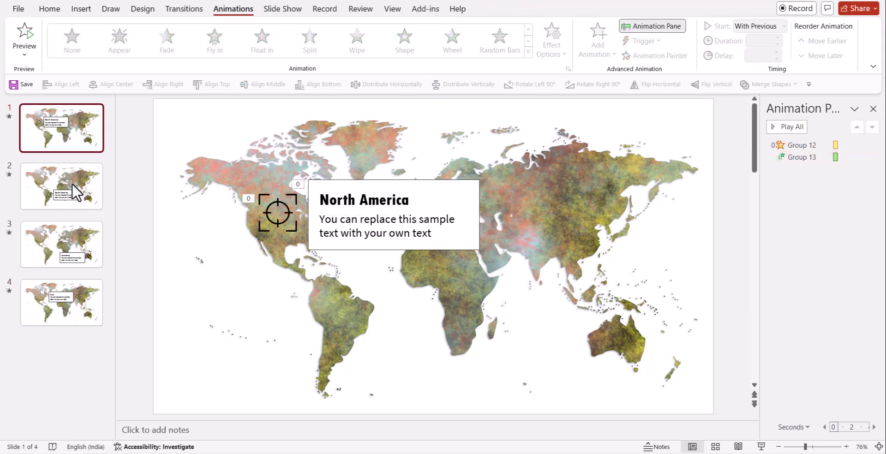
pyautogui.keyDown('shift'); pyautogui.click(55, 300); pyautogui.keyUp('shift')
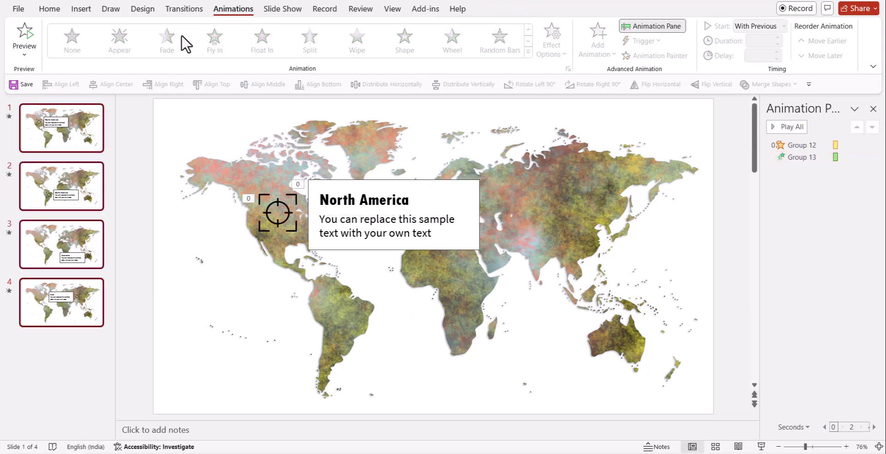
pyautogui.click(180, 9)
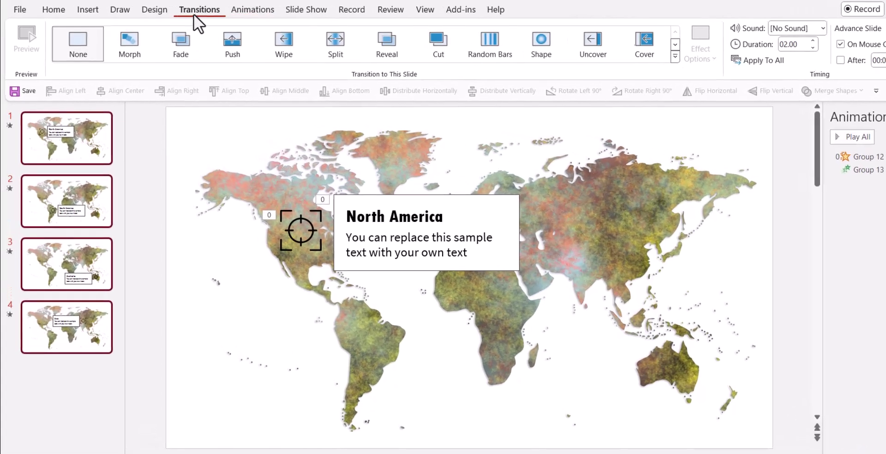
pyautogui.click(129, 52)
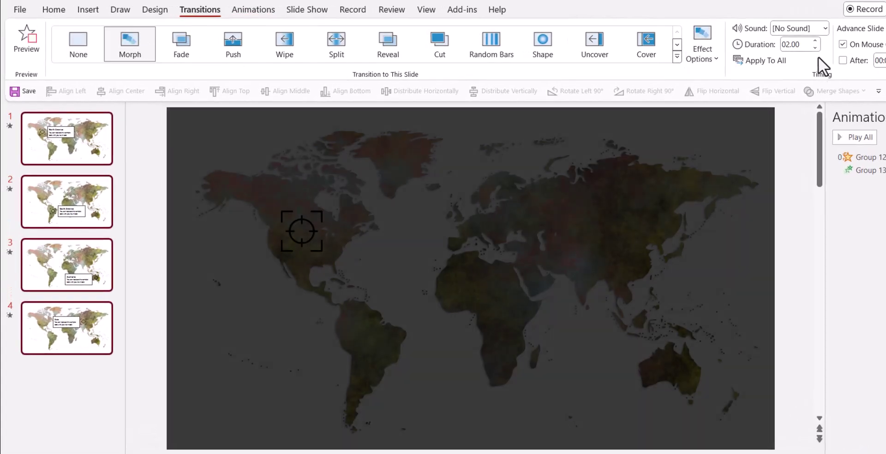
pyautogui.click(812, 48)
pyautogui.click(813, 47)
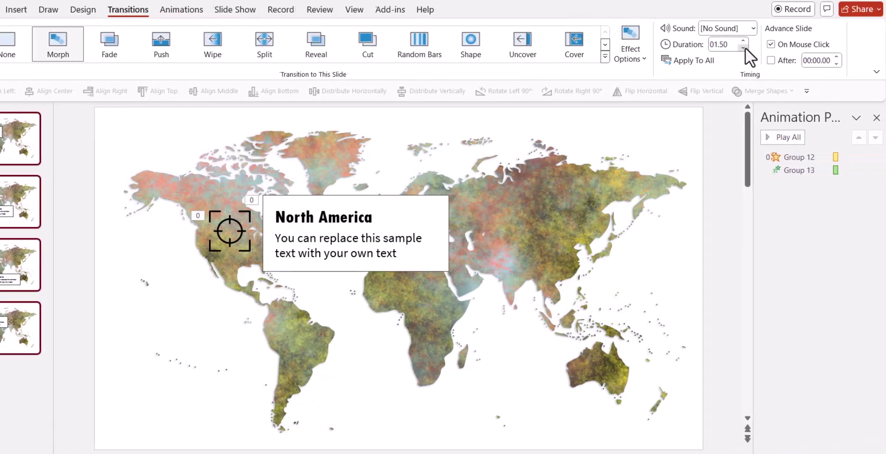
pyautogui.click(744, 48)
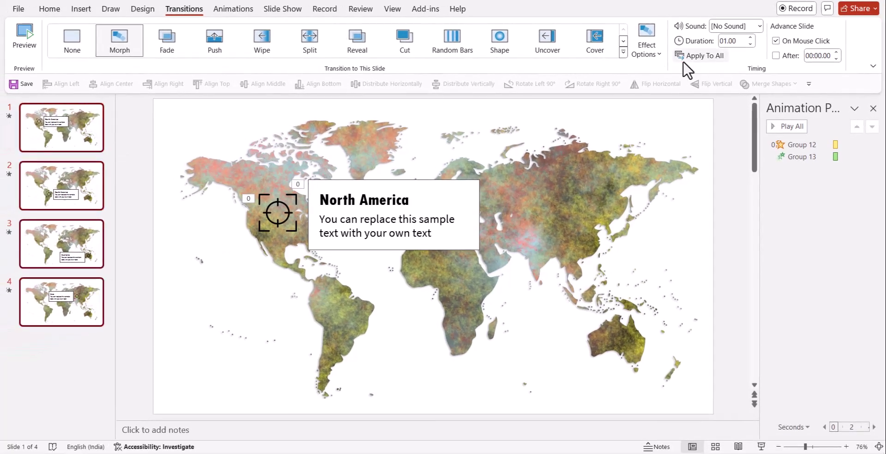
pyautogui.click(731, 167)
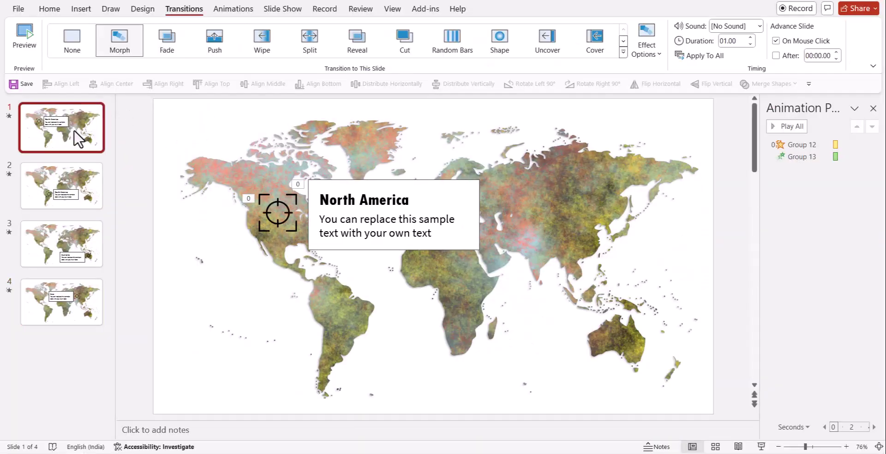
# - Add the Camera sound to slide 1's Group 12 pulse animation
pyautogui.click(815, 144)
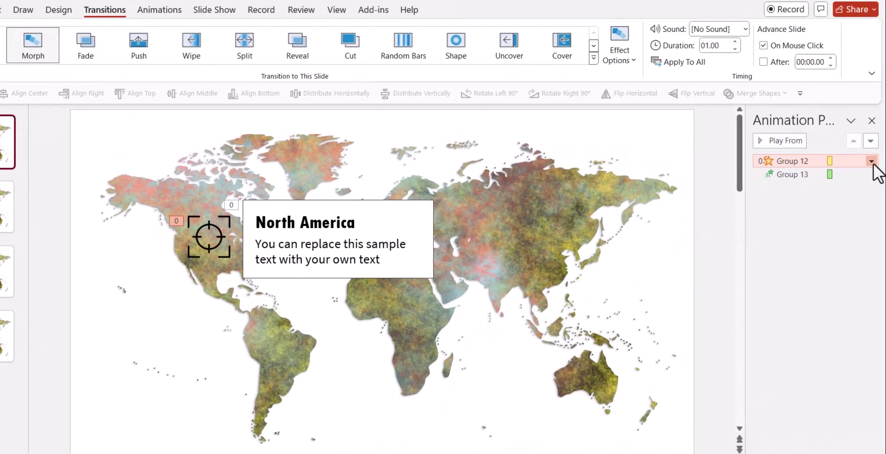
pyautogui.click(872, 144)
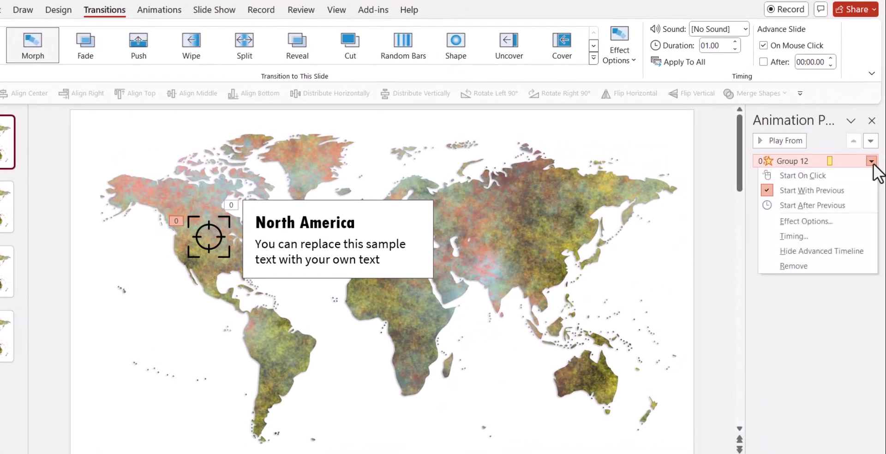
pyautogui.click(817, 220)
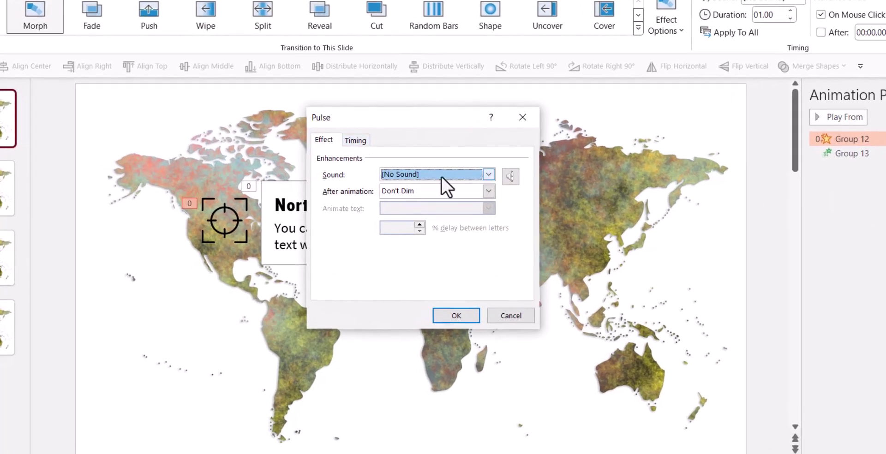
pyautogui.click(423, 188)
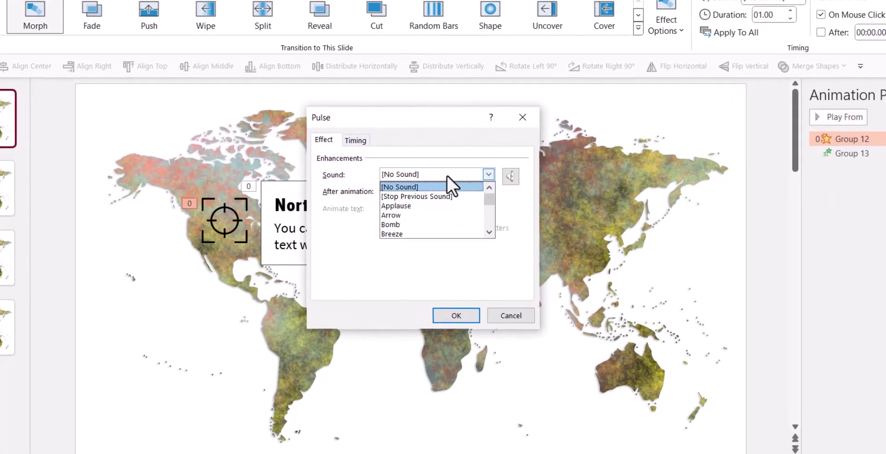
pyautogui.scroll(-1, 416, 221)
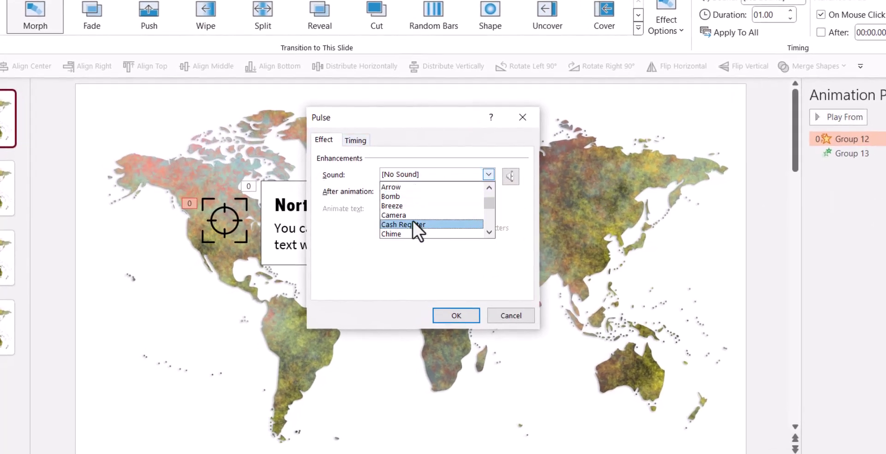
pyautogui.click(408, 214)
pyautogui.click(452, 312)
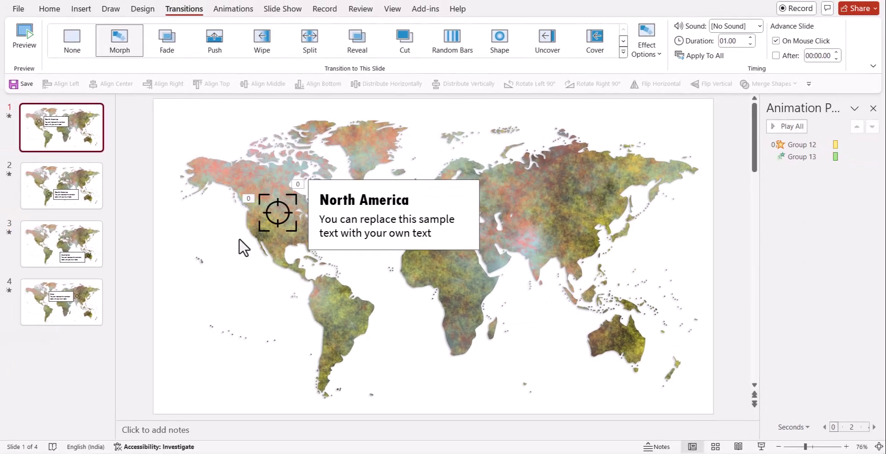
# - Add the Camera sound to slide 2's Group 12 pulse animation as well
pyautogui.click(69, 189)
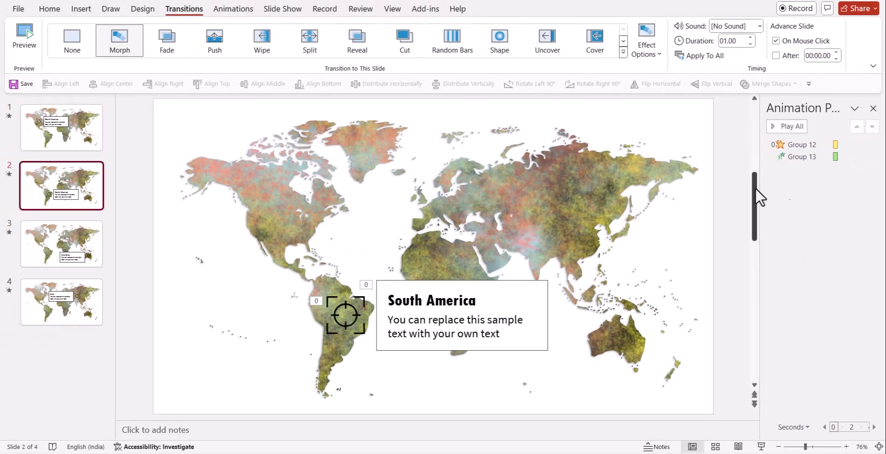
pyautogui.click(803, 145)
pyautogui.click(872, 145)
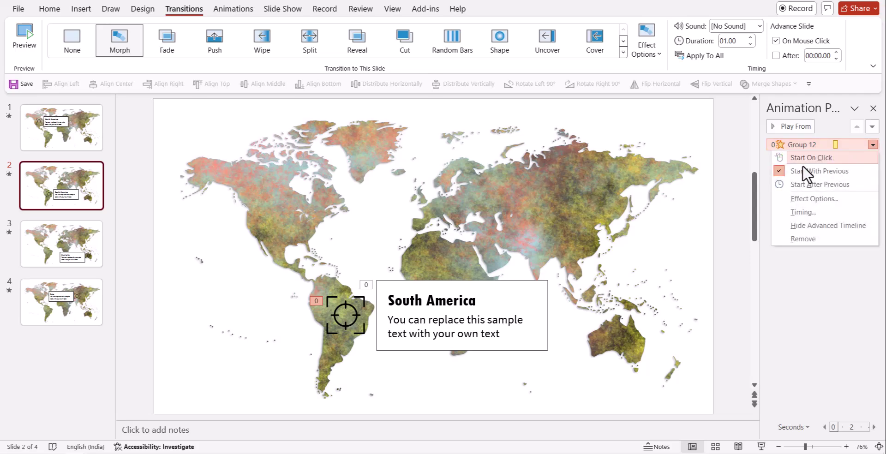
pyautogui.click(796, 201)
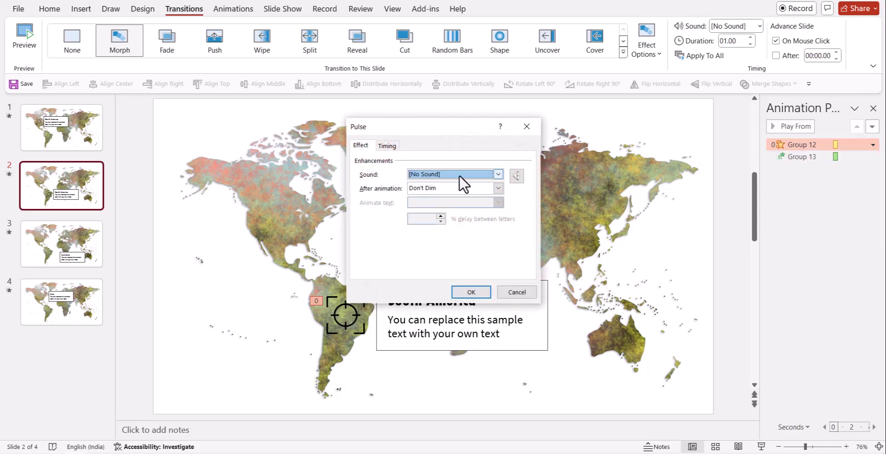
pyautogui.click(459, 176)
pyautogui.scroll(-1, 436, 217)
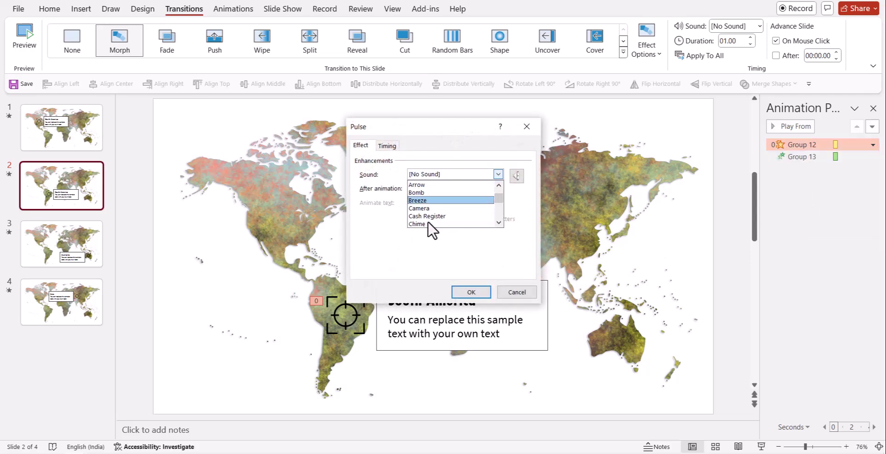
pyautogui.click(421, 216)
pyautogui.click(471, 292)
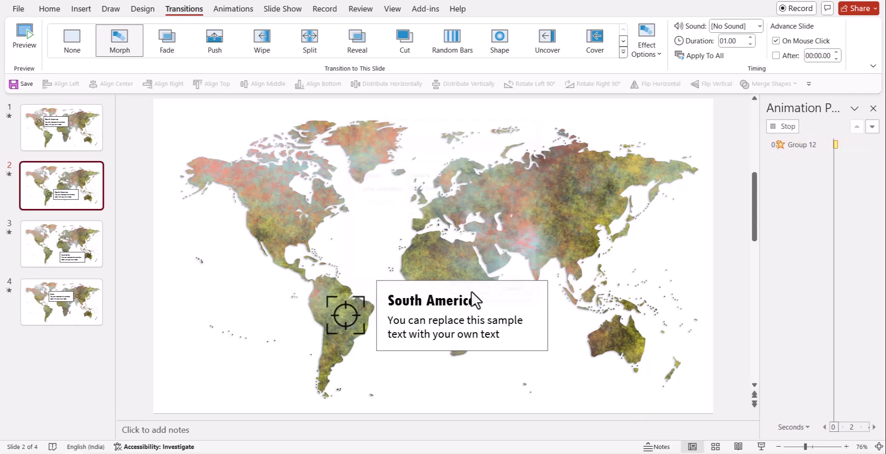
pyautogui.click(91, 240)
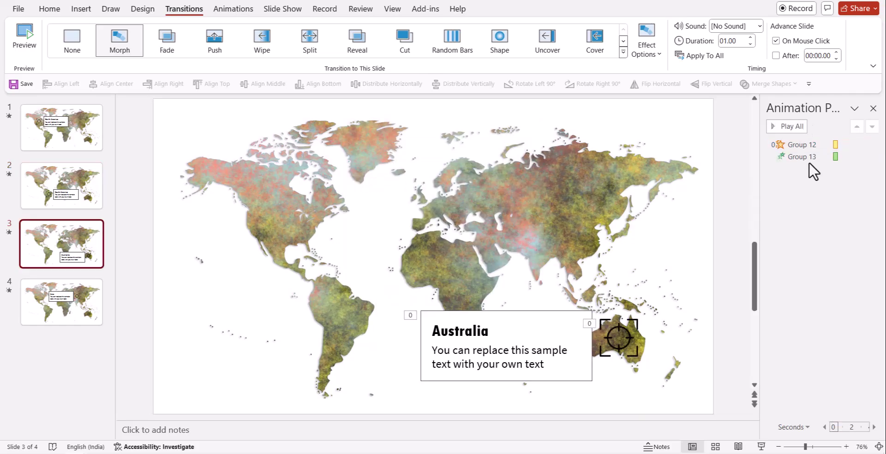
pyautogui.click(813, 145)
# - Add an Appear entrance to the North America crosshair and move it first
pyautogui.click(873, 145)
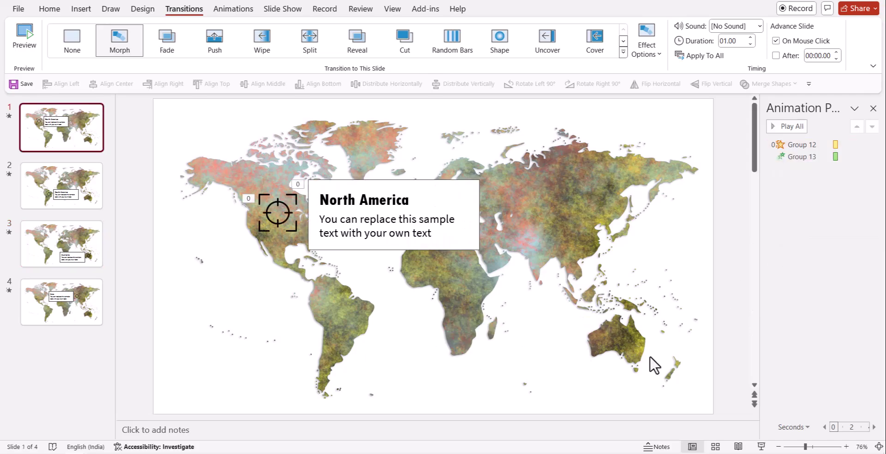
pyautogui.click(285, 193)
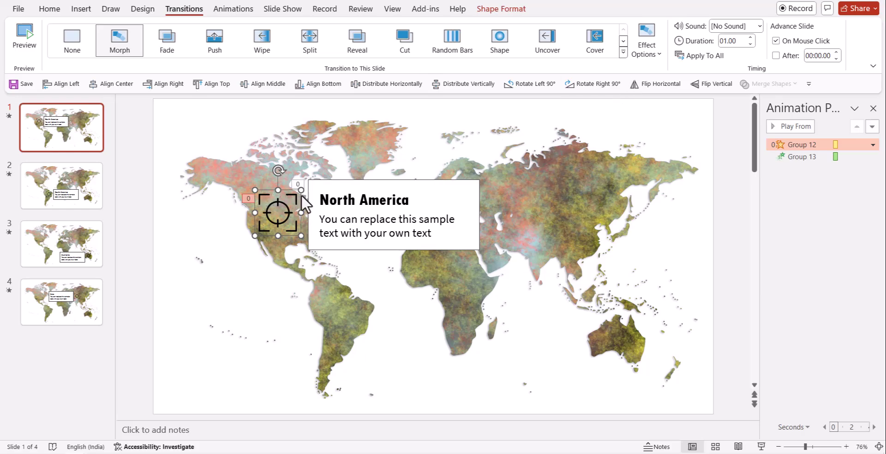
pyautogui.click(228, 10)
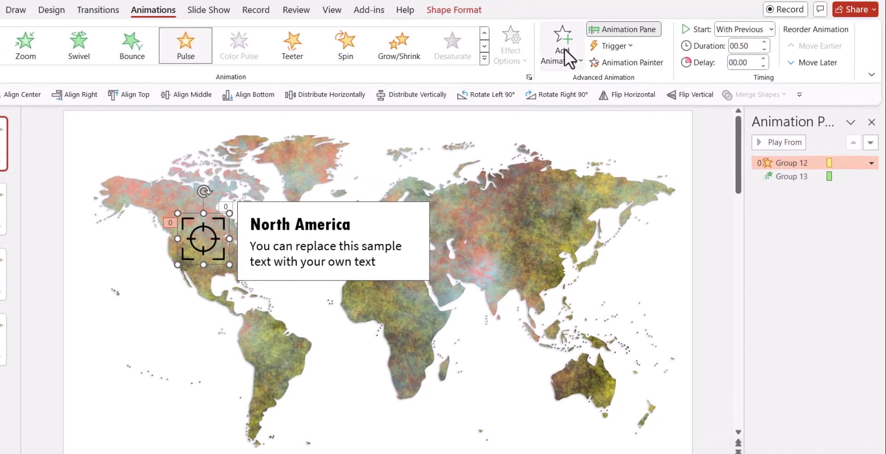
pyautogui.click(605, 44)
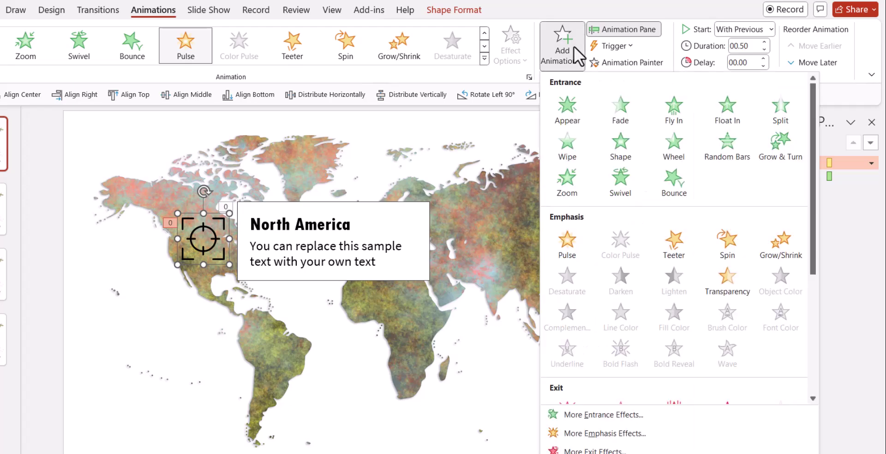
pyautogui.click(577, 104)
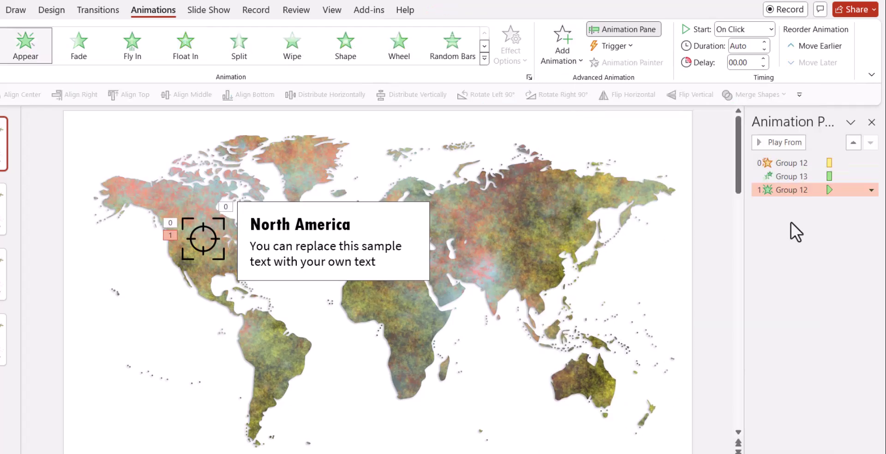
pyautogui.moveTo(790, 190); pyautogui.dragTo(794, 160)
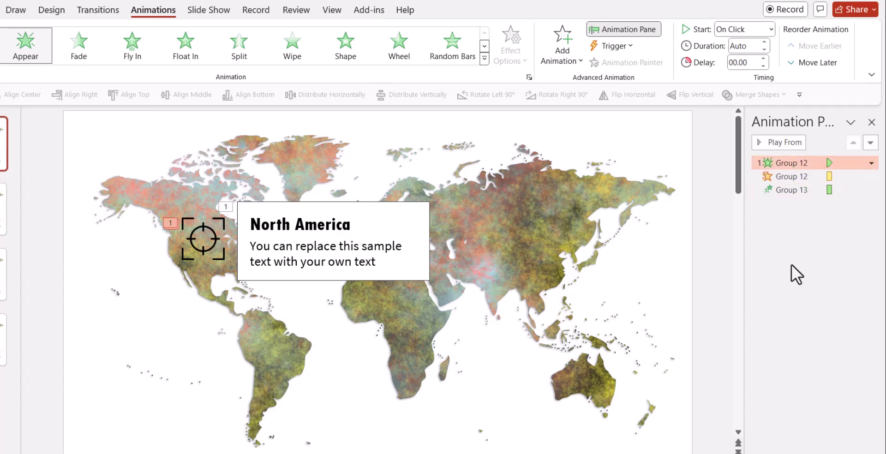
# - Set the crosshair's Pulse to start After Previous
pyautogui.click(793, 177)
pyautogui.click(747, 31)
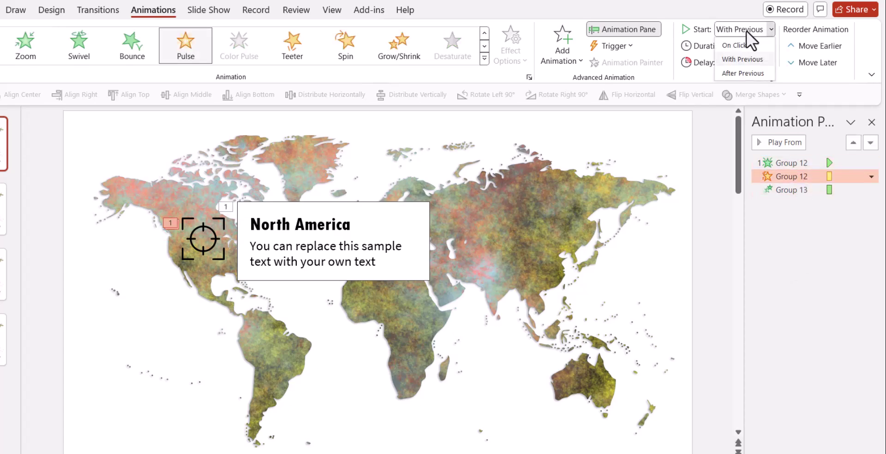
pyautogui.press('Down')
pyautogui.press('Return')
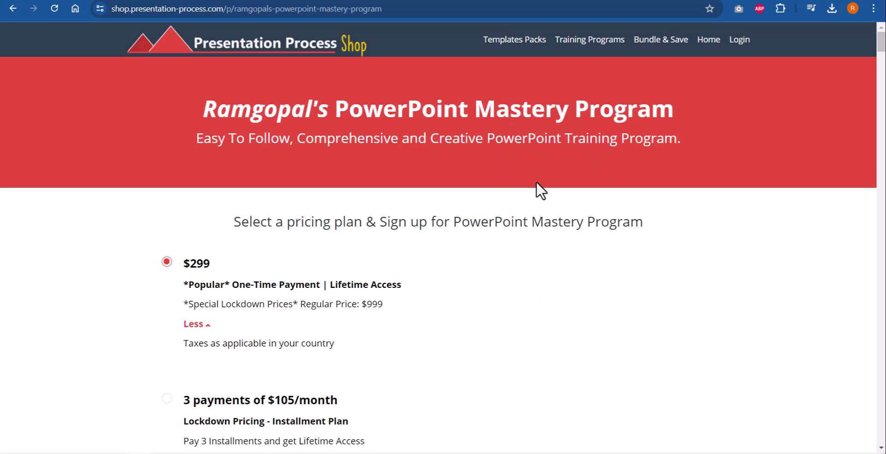
pyautogui.hotkey('ctrl', 'Tab')
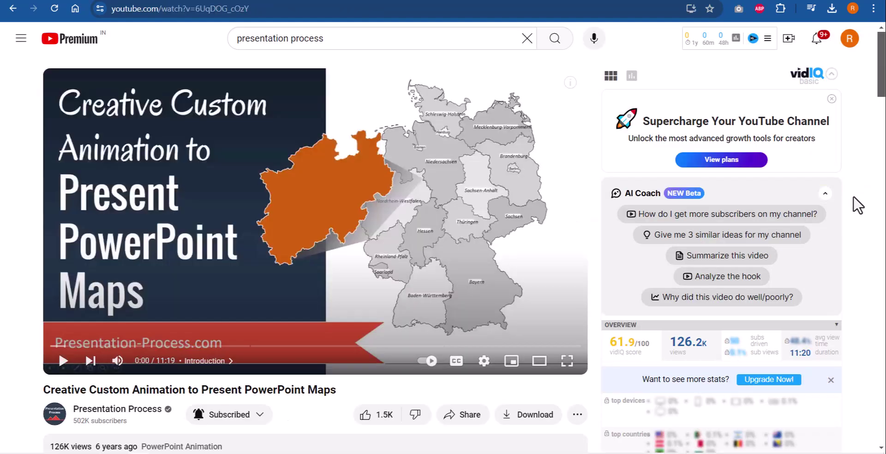